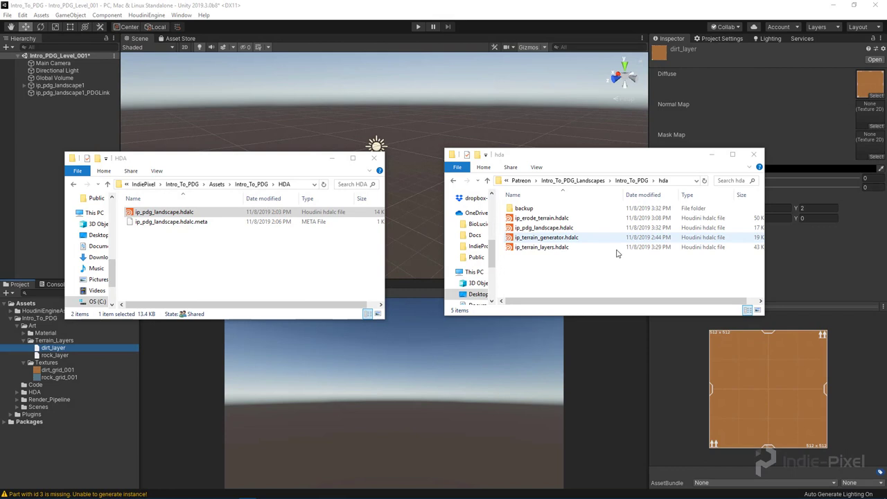
Copy the updated ip_pdg_landscape.hdalc into the project's HDA folder, overwriting the older file
{"action": "left_click", "coordinate": [618, 275]}
{"action": "left_click", "coordinate": [555, 229]}
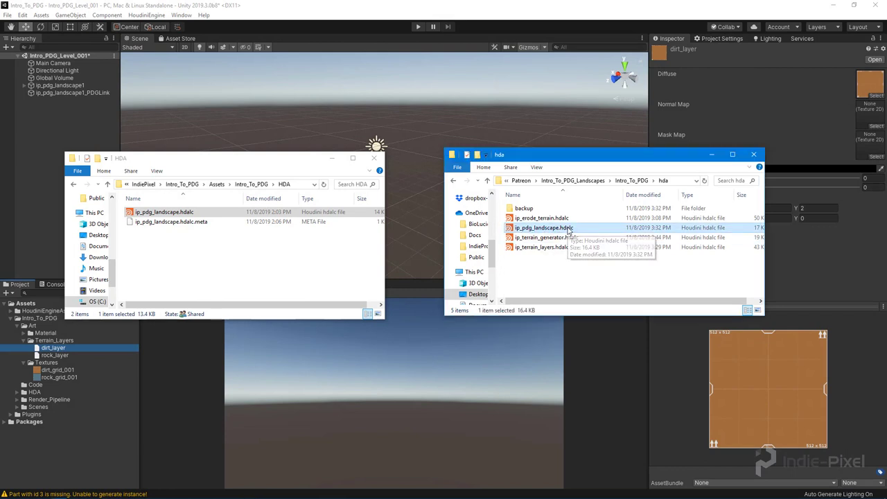
{"action": "left_click", "coordinate": [259, 261]}
{"action": "key", "text": "ctrl+v"}
{"action": "left_click", "coordinate": [409, 194]}
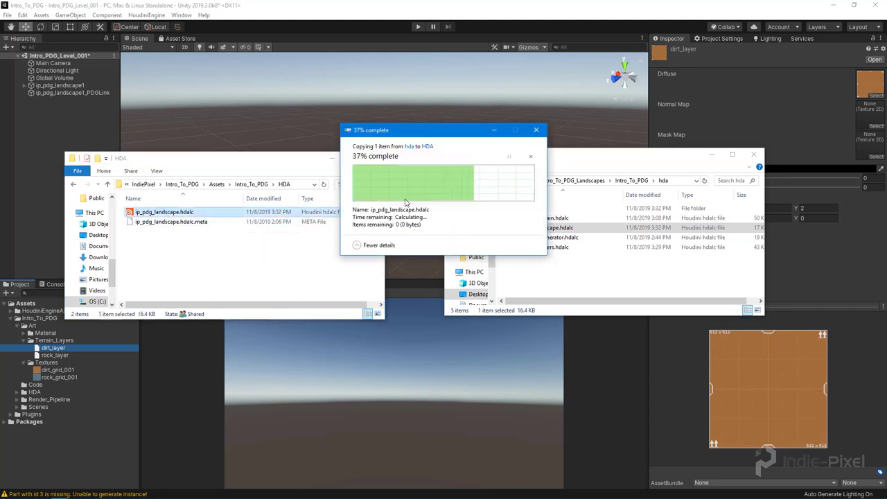
{"action": "left_click", "coordinate": [327, 21]}
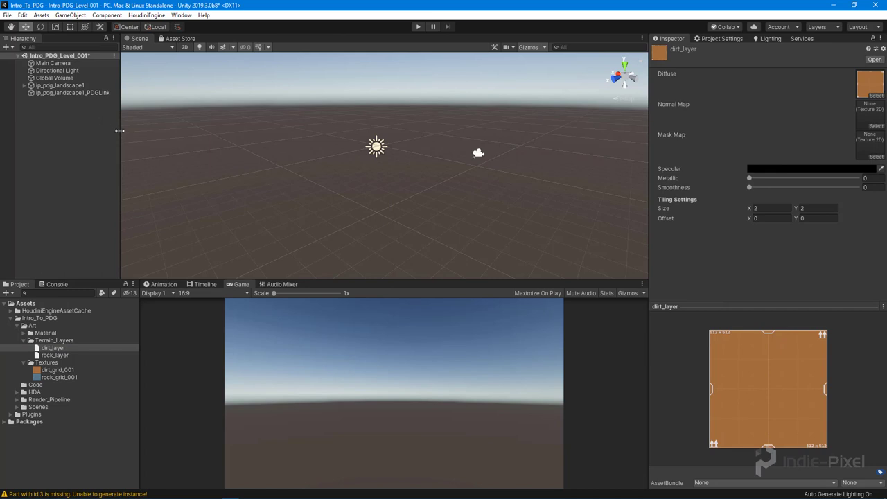
Rebuild the ip_pdg_landscape1 asset from the updated HDA file
{"action": "left_click_drag", "start_coordinate": [119, 130], "coordinate": [126, 130]}
{"action": "left_click", "coordinate": [66, 85]}
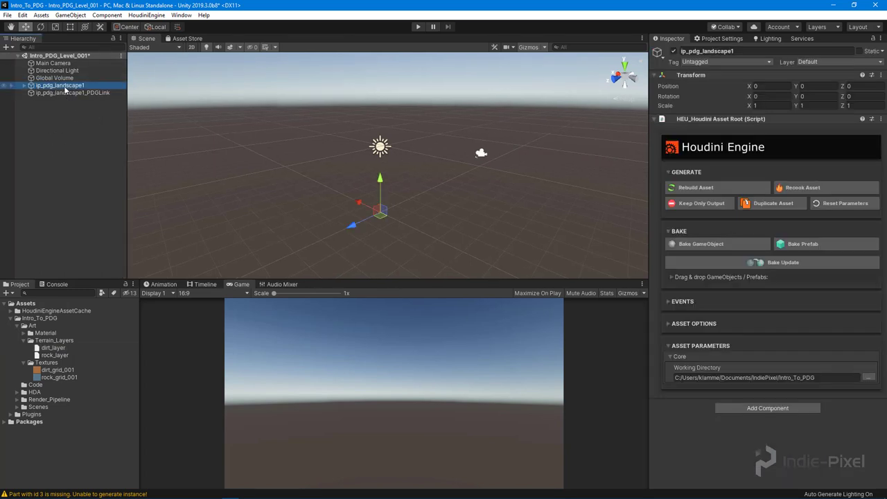
{"action": "left_click", "coordinate": [718, 189]}
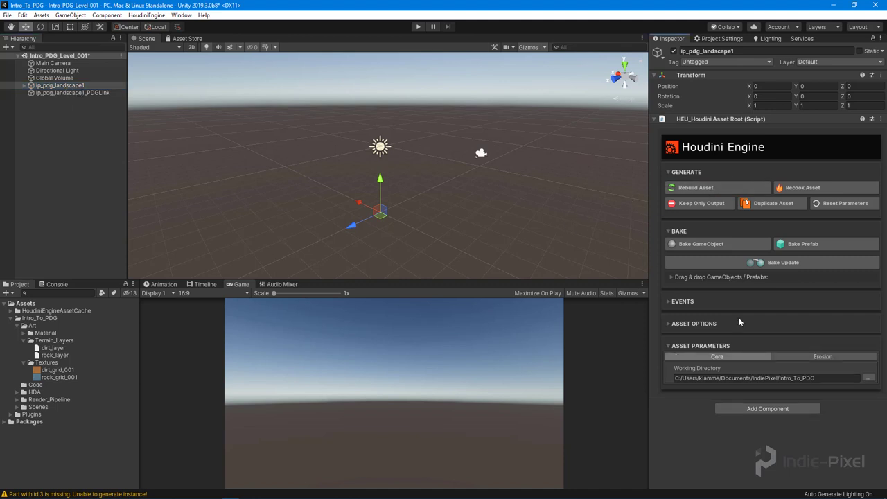
Compare the new Erosion parameters with the Core ones, then select ip_pdg_landscape1_PDGLink
{"action": "left_click", "coordinate": [808, 359]}
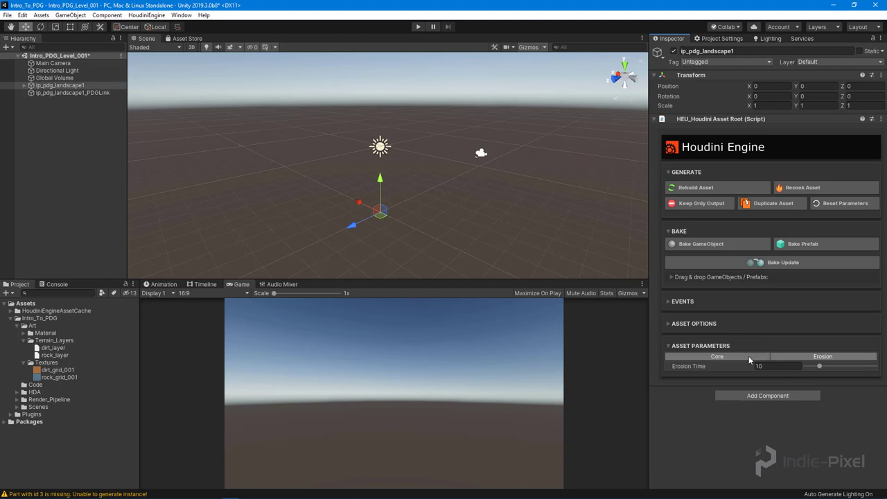
{"action": "left_click", "coordinate": [748, 355]}
{"action": "left_click", "coordinate": [783, 357]}
{"action": "left_click", "coordinate": [721, 357]}
{"action": "left_click", "coordinate": [790, 358]}
{"action": "left_click", "coordinate": [720, 357]}
{"action": "left_click", "coordinate": [812, 355]}
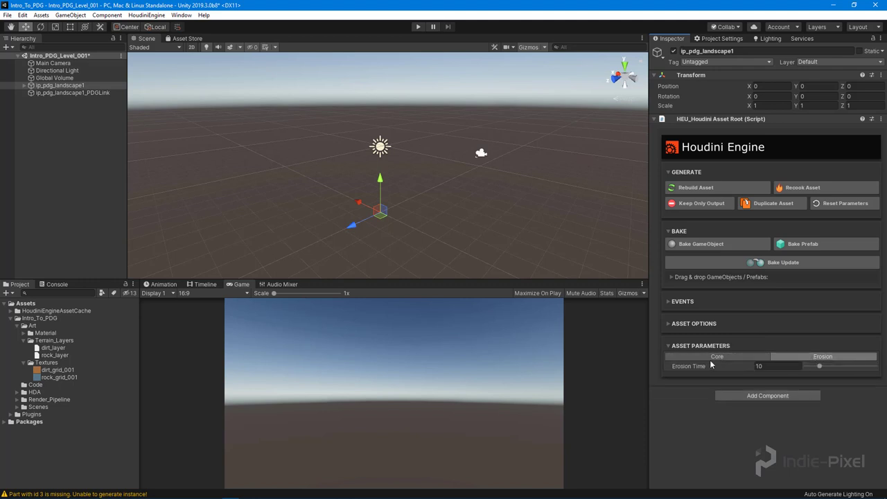
{"action": "left_click", "coordinate": [732, 356]}
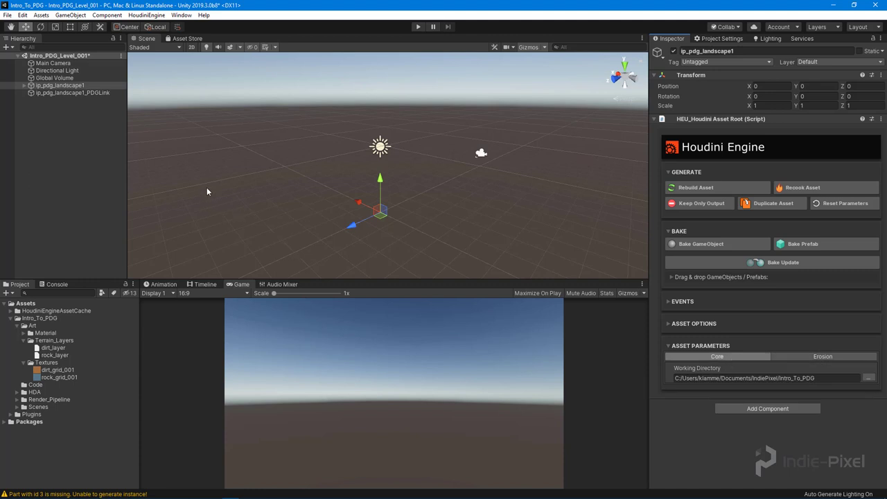
{"action": "left_click", "coordinate": [83, 92]}
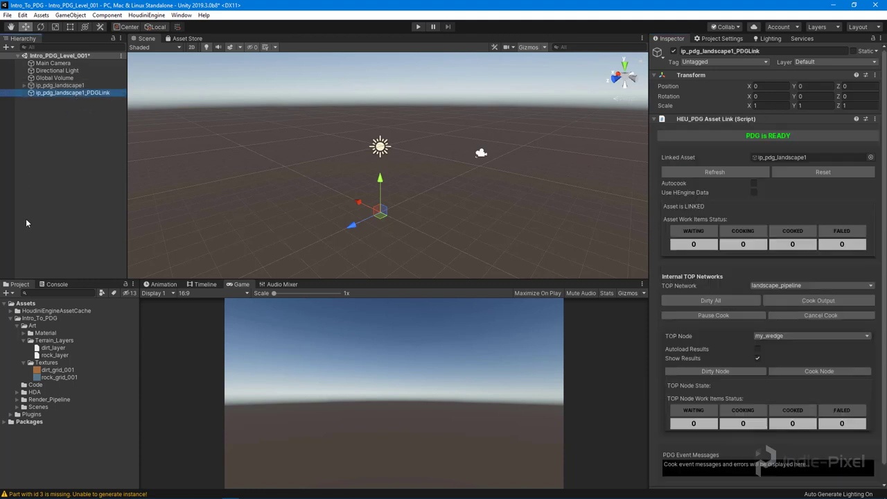
Reset and refresh the PDG link, set TOP Node to hdaprocessor1, and enable Autoload Results
{"action": "left_click", "coordinate": [807, 173]}
{"action": "left_click", "coordinate": [731, 171]}
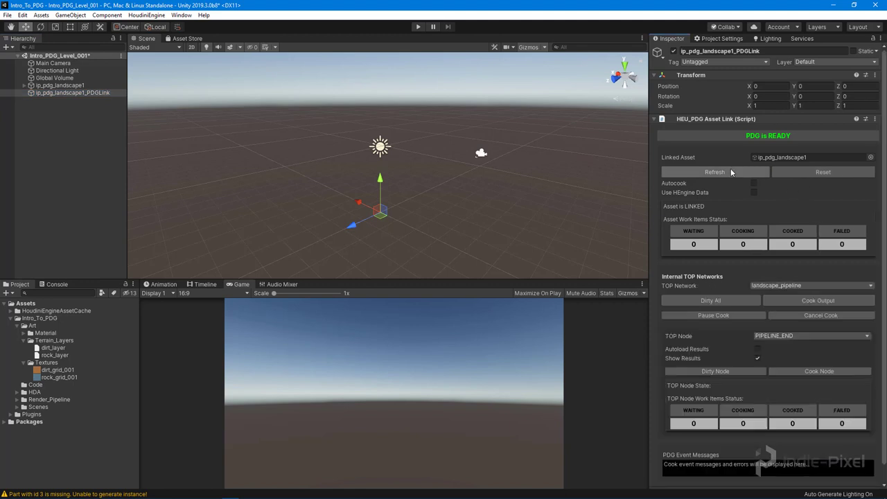
{"action": "left_click", "coordinate": [778, 335]}
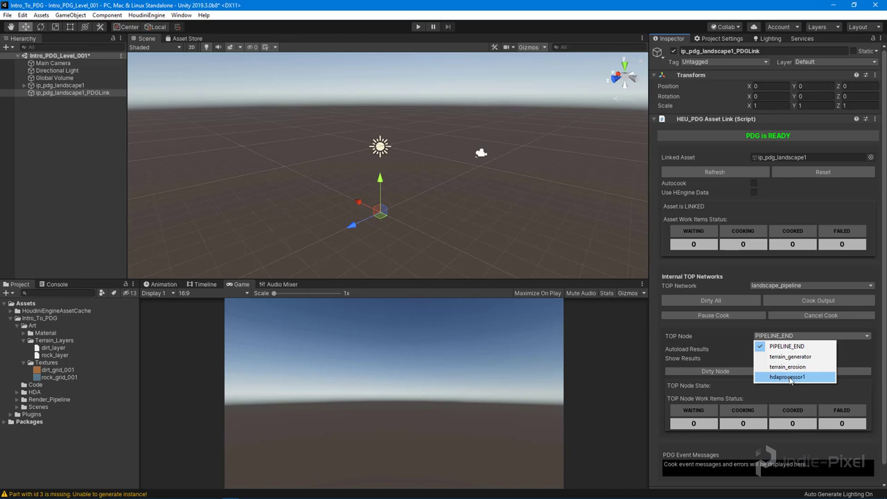
{"action": "left_click", "coordinate": [792, 378]}
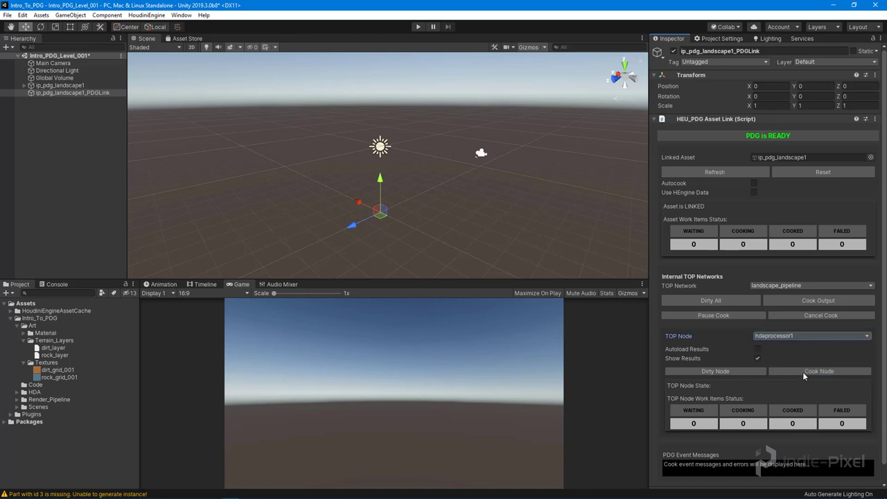
{"action": "left_click", "coordinate": [807, 336]}
{"action": "left_click", "coordinate": [787, 376]}
{"action": "left_click", "coordinate": [758, 350]}
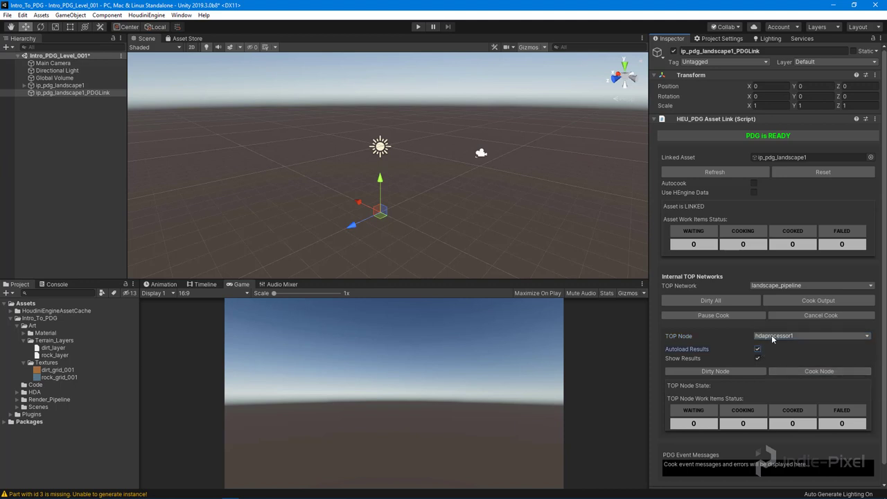
Try terrain_generator as the TOP node, then settle back on hdaprocessor1
{"action": "left_click", "coordinate": [773, 339]}
{"action": "left_click", "coordinate": [706, 348]}
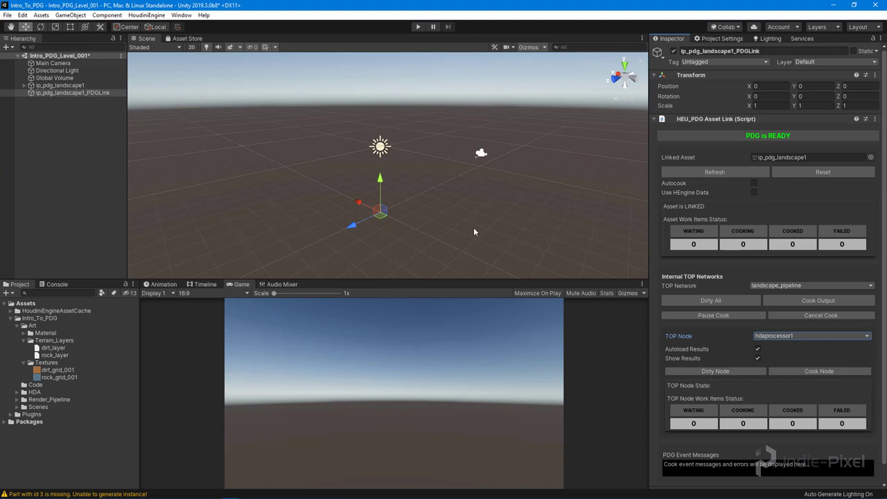
{"action": "left_click", "coordinate": [785, 336]}
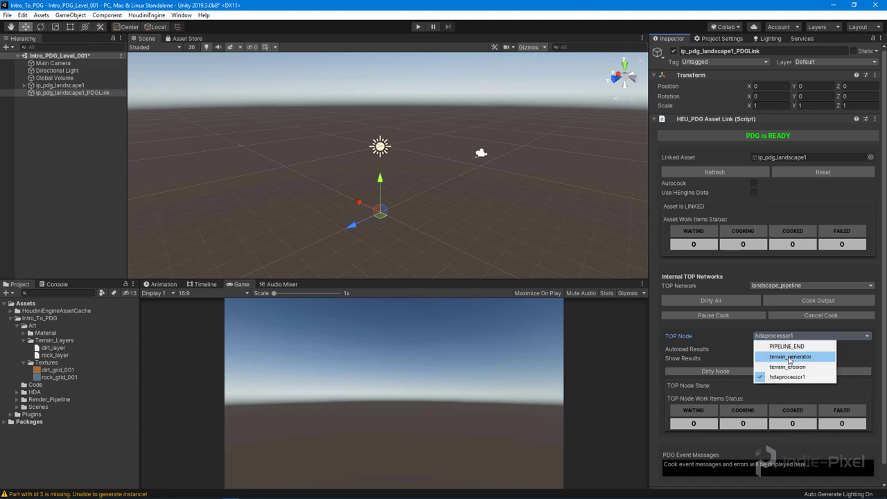
{"action": "left_click", "coordinate": [790, 357]}
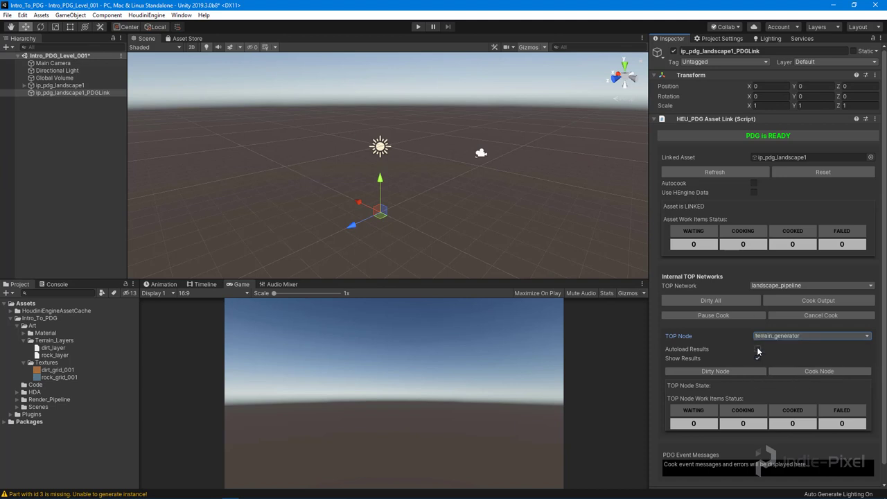
{"action": "left_click", "coordinate": [776, 337]}
{"action": "left_click", "coordinate": [781, 377]}
{"action": "left_click", "coordinate": [783, 337]}
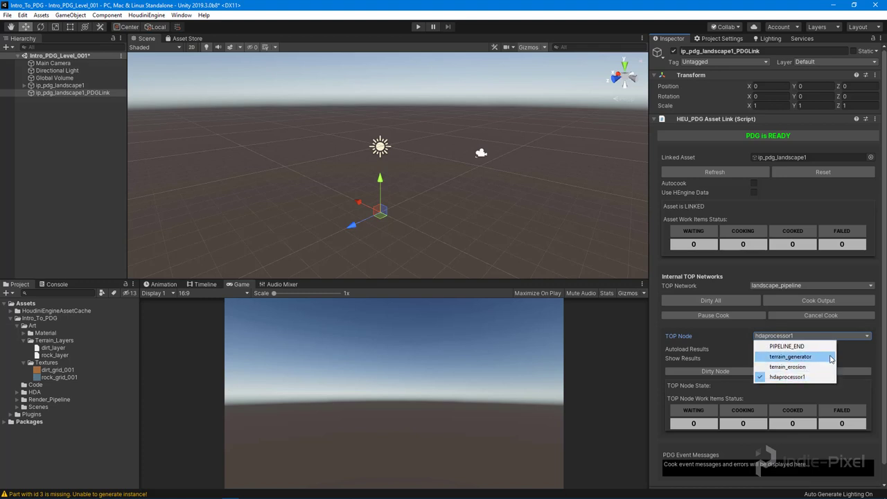
{"action": "left_click", "coordinate": [611, 25]}
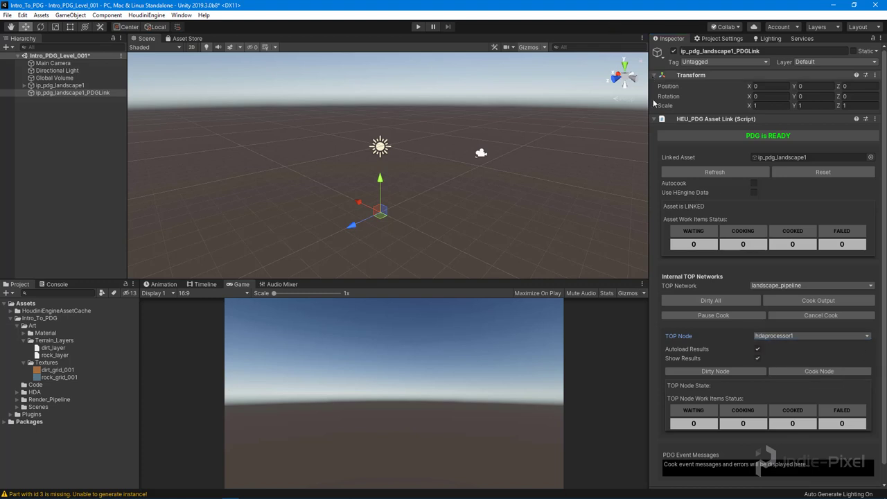
{"action": "scroll", "coordinate": [820, 326], "scroll_direction": "down", "scroll_amount": 1}
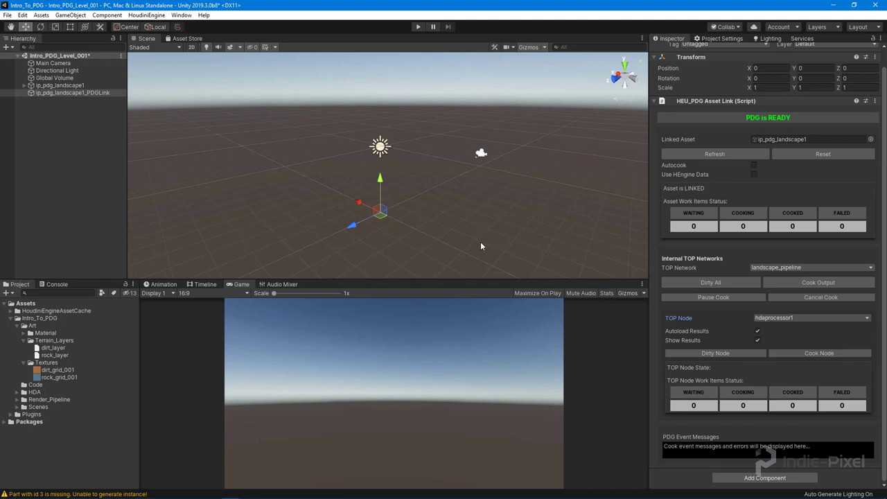
Cook the pipeline output, which fails on all three work items, then reselect ip_pdg_landscape1
{"action": "left_click_drag", "start_coordinate": [469, 222], "coordinate": [454, 211], "text": "alt"}
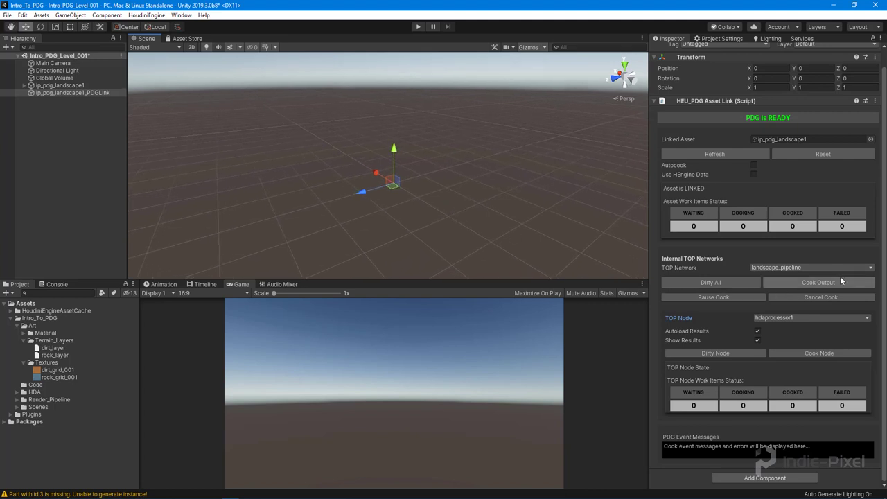
{"action": "left_click", "coordinate": [820, 283]}
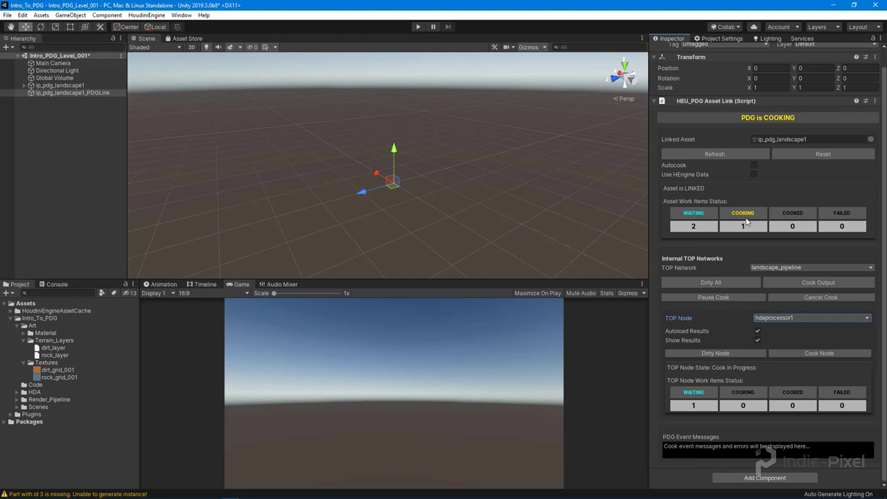
{"action": "left_click", "coordinate": [786, 319]}
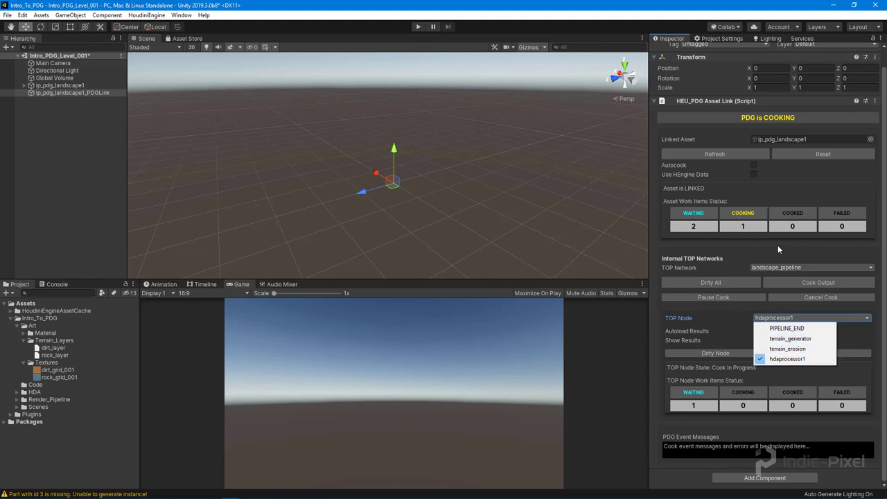
{"action": "left_click", "coordinate": [689, 243]}
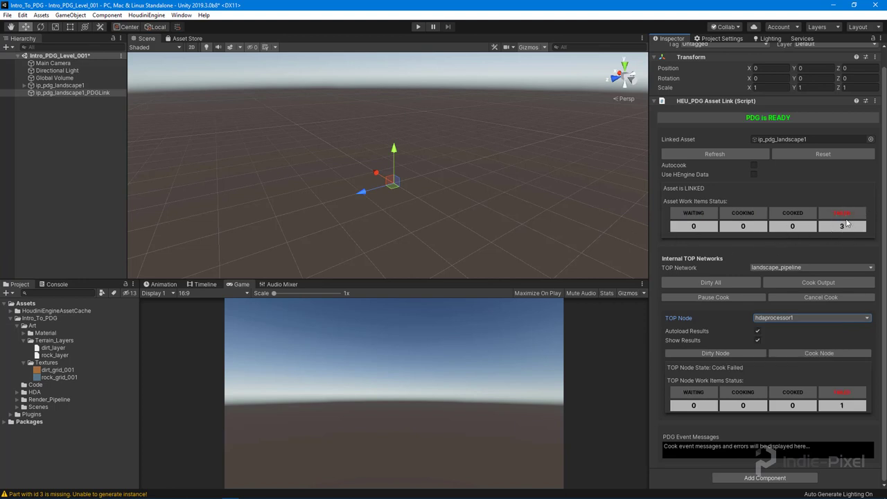
{"action": "left_click", "coordinate": [69, 85]}
Browse to Patreon > Intro_To_PDG_Landscapes and choose Intro_To_PDG as the working directory
{"action": "left_click_drag", "start_coordinate": [808, 378], "coordinate": [673, 382]}
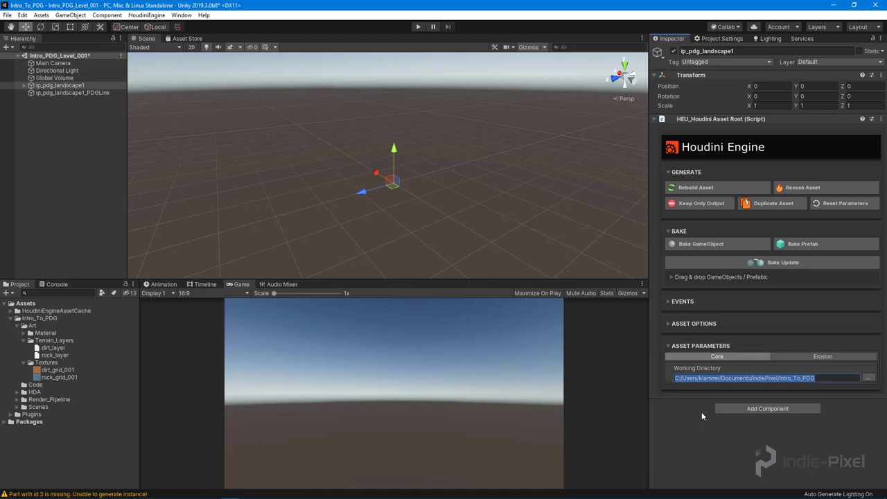
{"action": "left_click", "coordinate": [868, 378]}
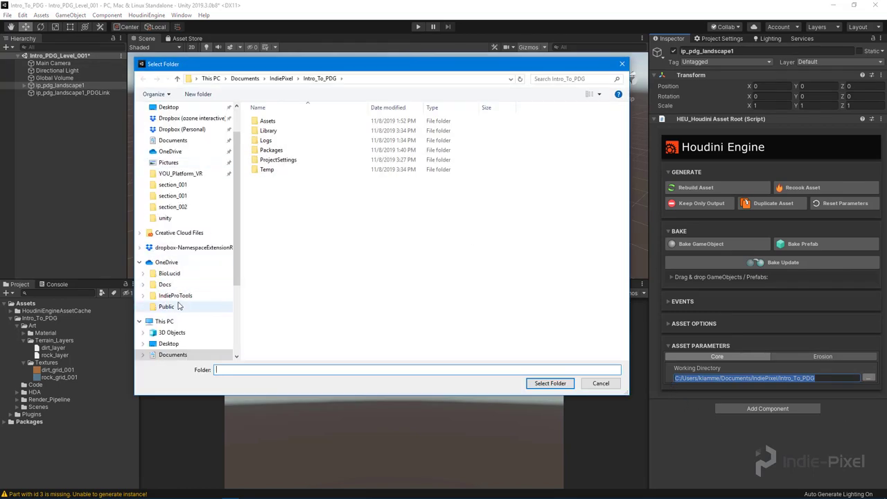
{"action": "left_click", "coordinate": [168, 343]}
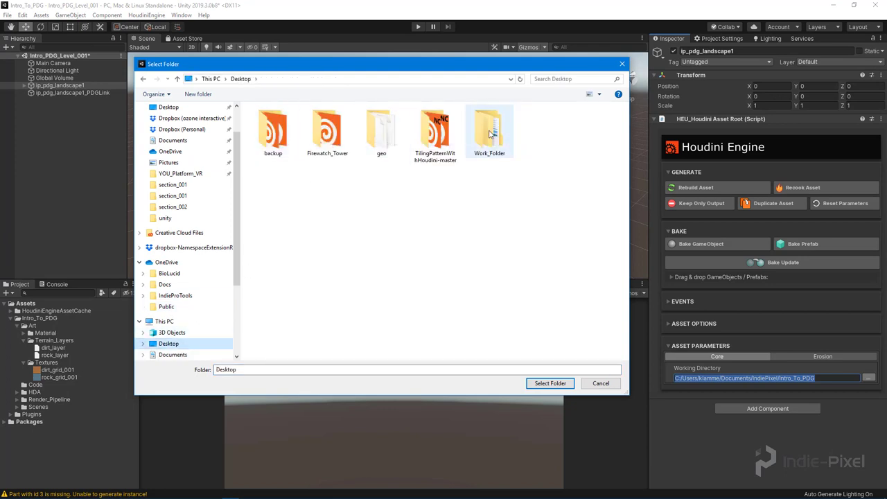
{"action": "double_click", "coordinate": [489, 133]}
{"action": "double_click", "coordinate": [281, 121]}
{"action": "double_click", "coordinate": [293, 123]}
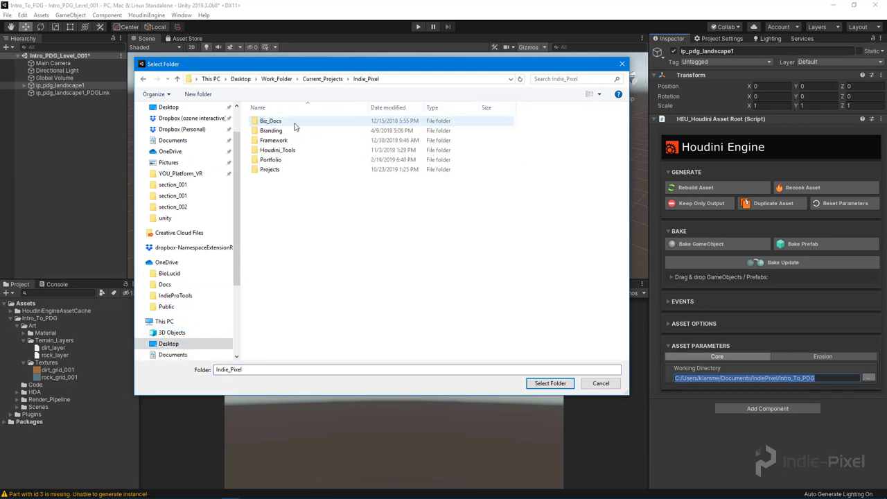
{"action": "double_click", "coordinate": [291, 170]}
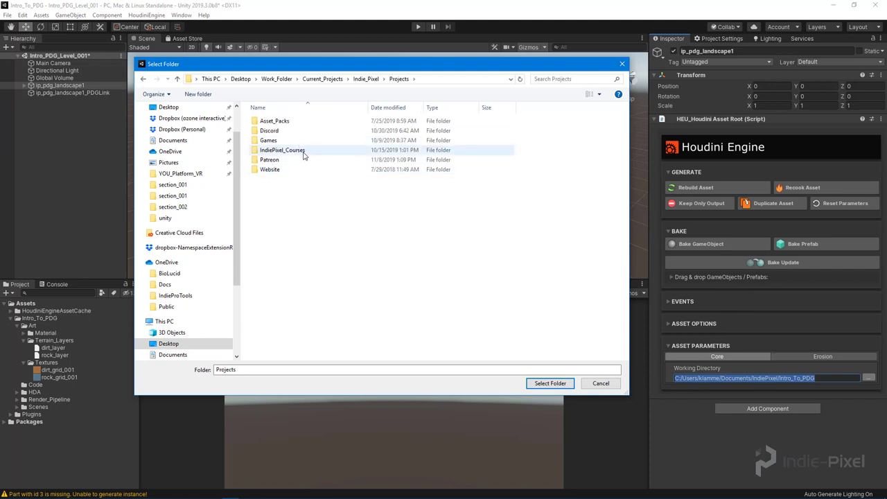
{"action": "double_click", "coordinate": [302, 153]}
{"action": "left_click", "coordinate": [299, 229]}
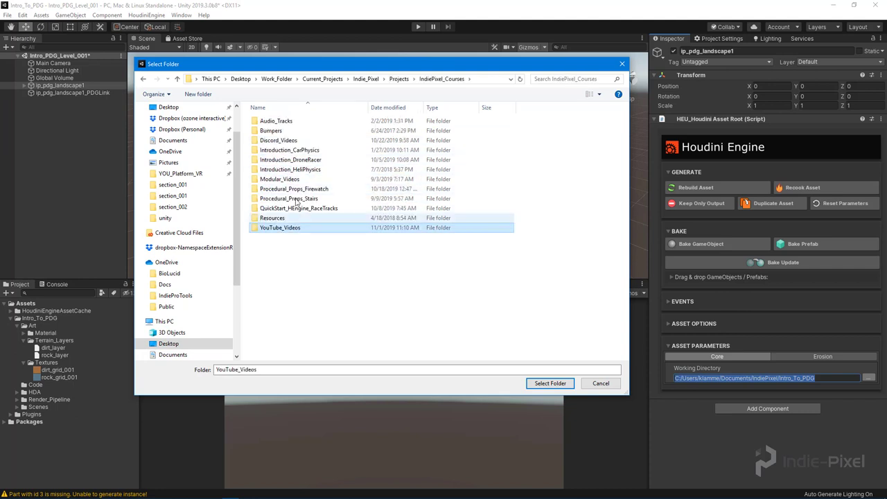
{"action": "left_click", "coordinate": [394, 79]}
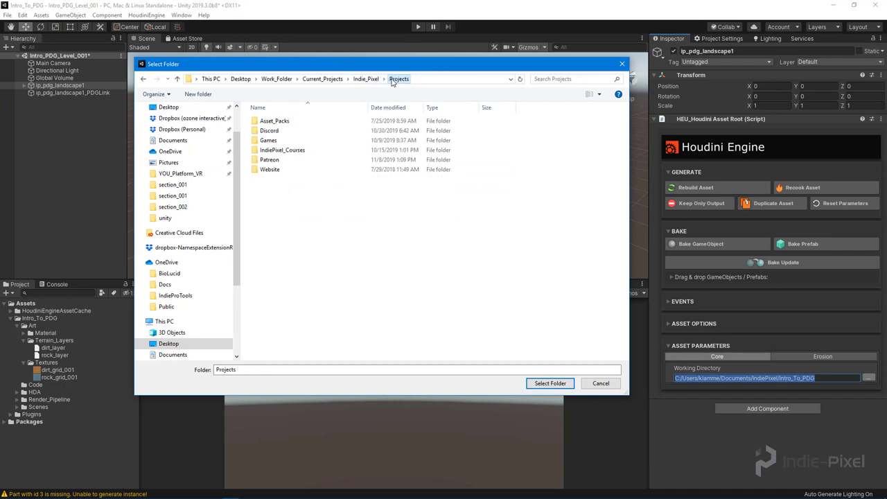
{"action": "double_click", "coordinate": [272, 162]}
{"action": "left_click", "coordinate": [306, 162]}
{"action": "double_click", "coordinate": [307, 160]}
{"action": "left_click", "coordinate": [291, 121]}
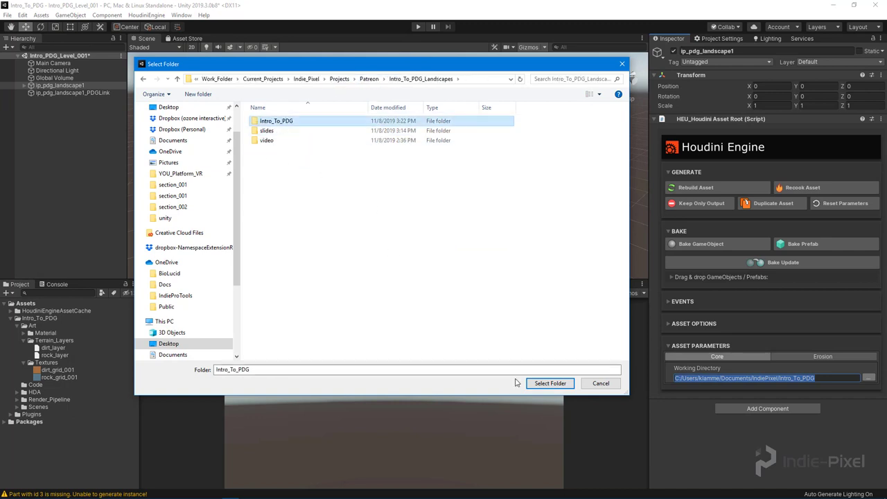
{"action": "left_click", "coordinate": [548, 383]}
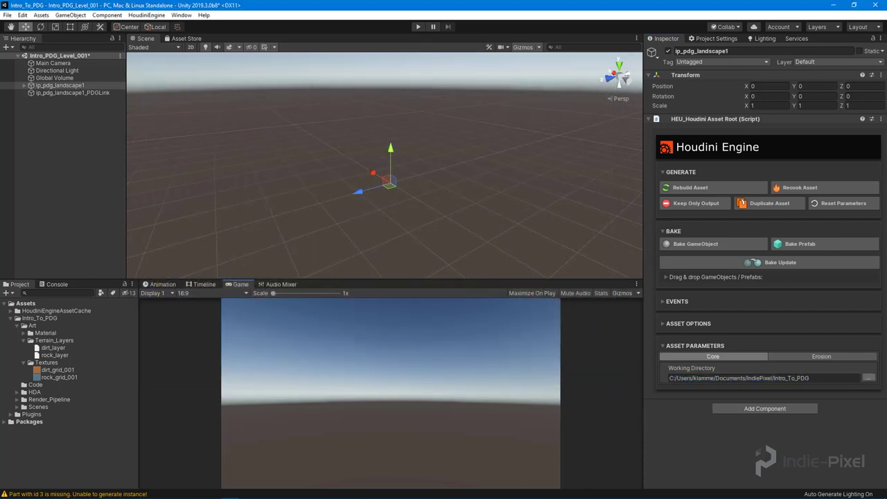
Pick Intro_To_PDG again in the folder picker and verify the end of the Working Directory path
{"action": "left_click", "coordinate": [868, 377]}
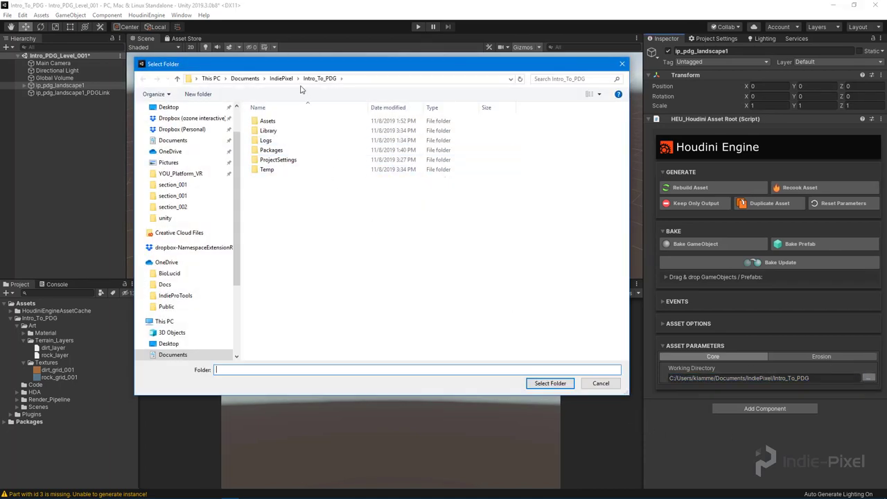
{"action": "left_click", "coordinate": [182, 108]}
{"action": "left_click", "coordinate": [484, 144]}
{"action": "double_click", "coordinate": [484, 144]}
{"action": "double_click", "coordinate": [286, 123]}
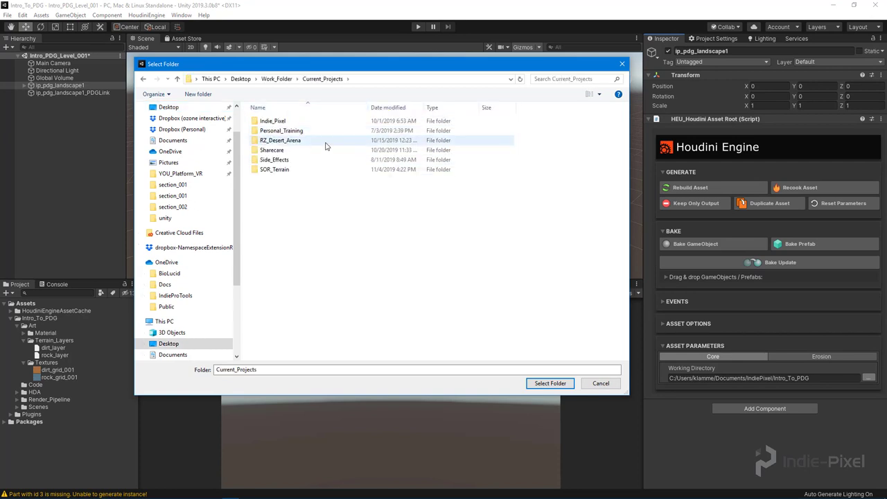
{"action": "left_click", "coordinate": [272, 121]}
{"action": "double_click", "coordinate": [272, 121]}
{"action": "left_click", "coordinate": [279, 171]}
{"action": "double_click", "coordinate": [282, 171]}
{"action": "double_click", "coordinate": [289, 161]}
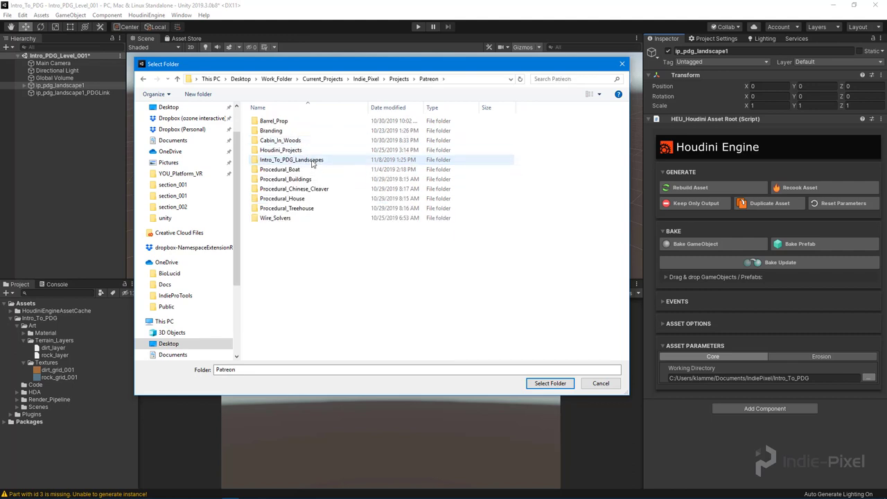
{"action": "left_click", "coordinate": [312, 161]}
{"action": "double_click", "coordinate": [312, 161]}
{"action": "left_click", "coordinate": [295, 122]}
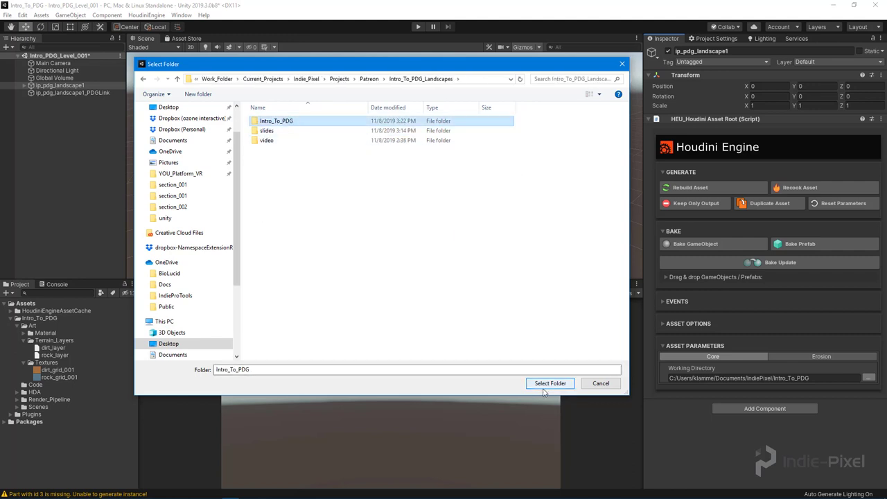
{"action": "left_click", "coordinate": [548, 384]}
{"action": "left_click", "coordinate": [759, 377]}
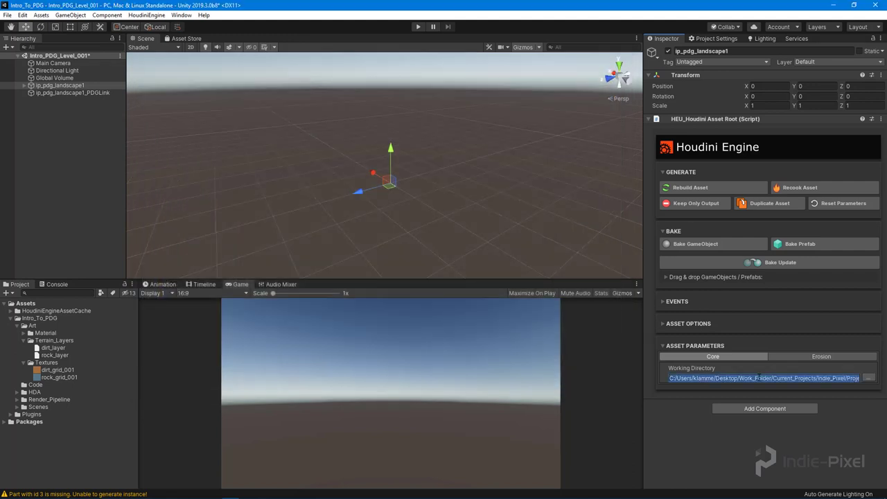
{"action": "key", "text": "End"}
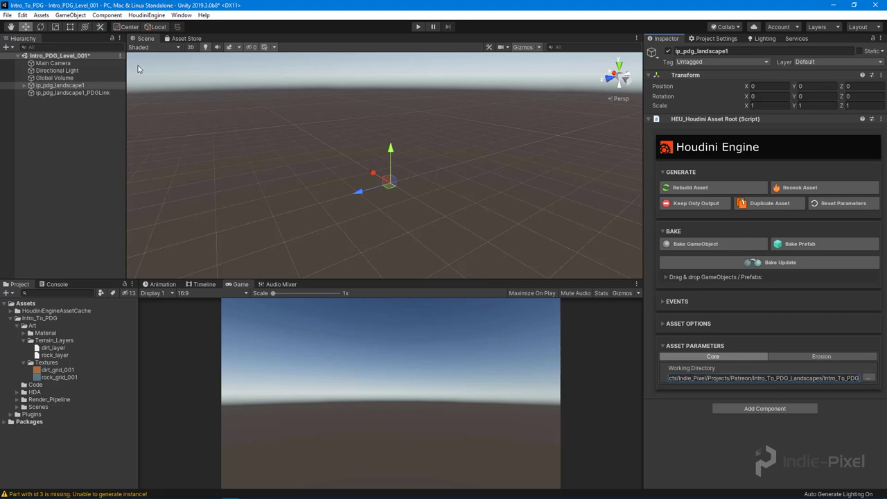
Dirty All on ip_pdg_landscape1_PDGLink and Cook Output, producing 3 cooked work items and the textured terrain
{"action": "left_click", "coordinate": [96, 93]}
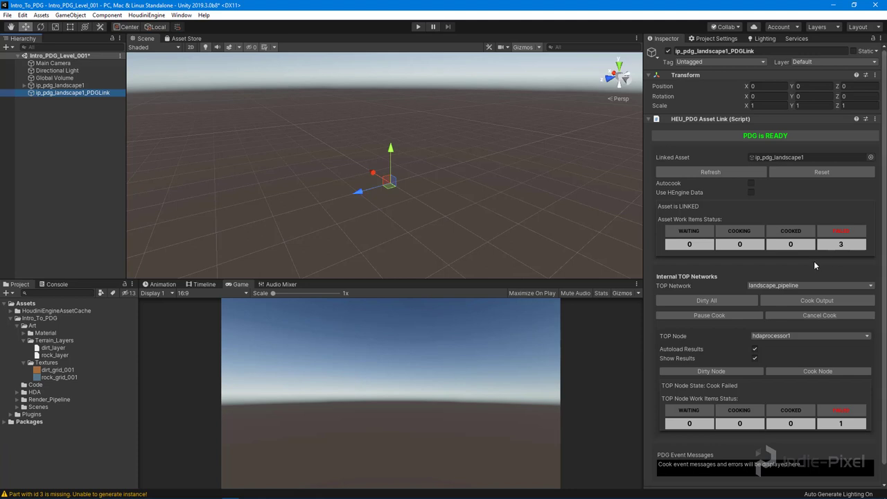
{"action": "left_click", "coordinate": [704, 300]}
{"action": "left_click", "coordinate": [809, 300]}
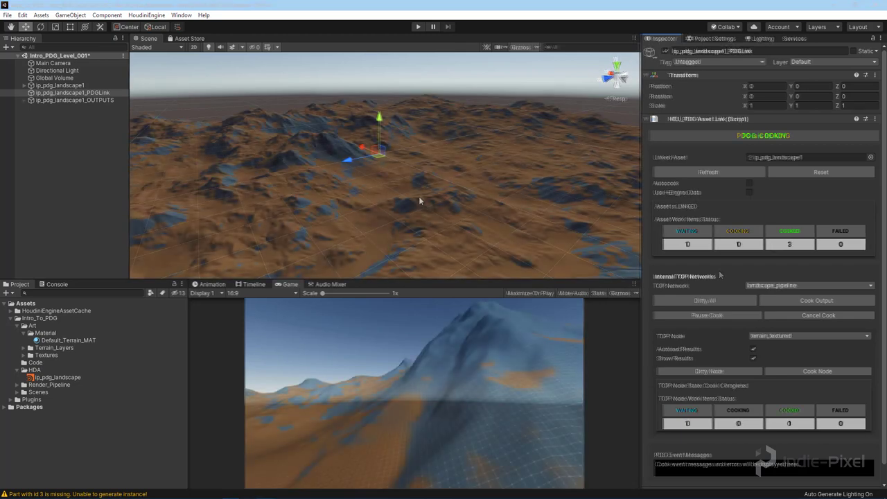
Expand ip_pdg_landscape1_OUTPUTS > terrain_textured > landscape in the Hierarchy
{"action": "left_click_drag", "start_coordinate": [466, 223], "coordinate": [461, 180], "text": "alt"}
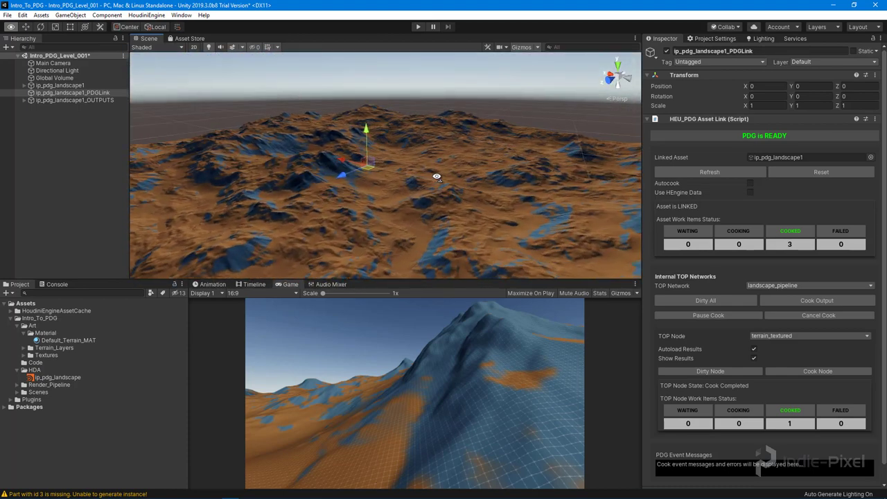
{"action": "right_click_drag", "start_coordinate": [440, 180], "coordinate": [146, 90]}
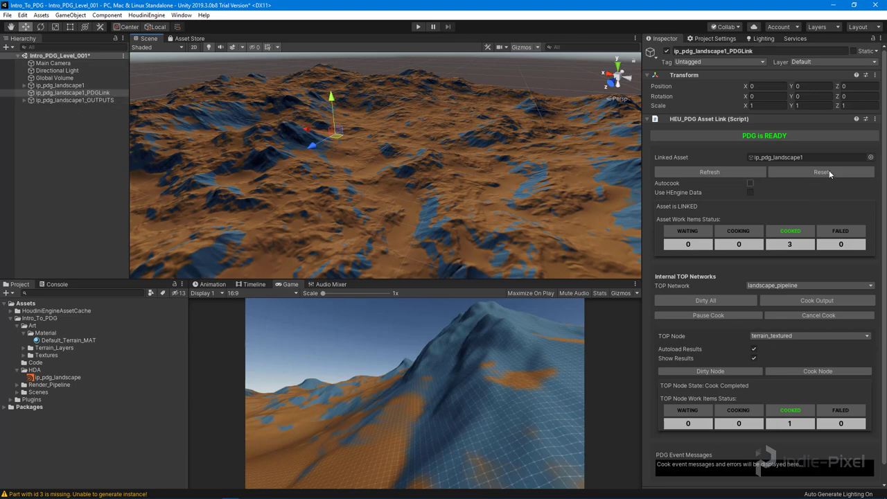
{"action": "left_click", "coordinate": [97, 100]}
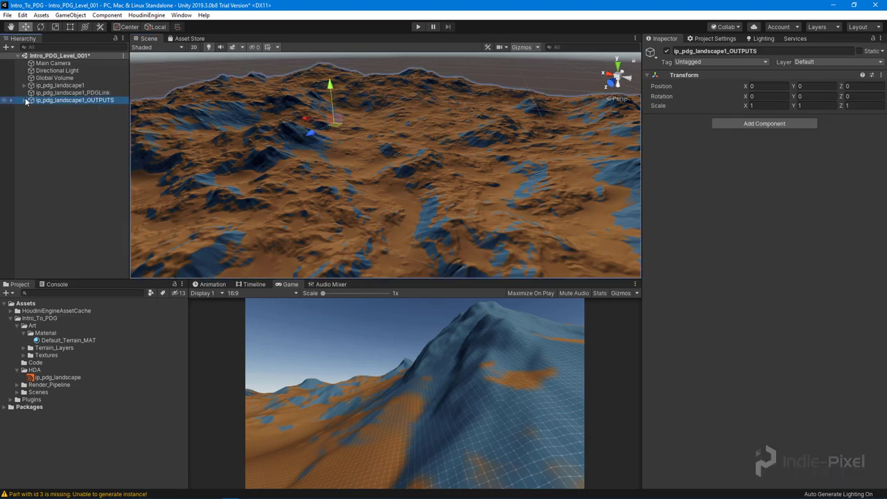
{"action": "left_click", "coordinate": [25, 101]}
{"action": "left_click", "coordinate": [31, 108]}
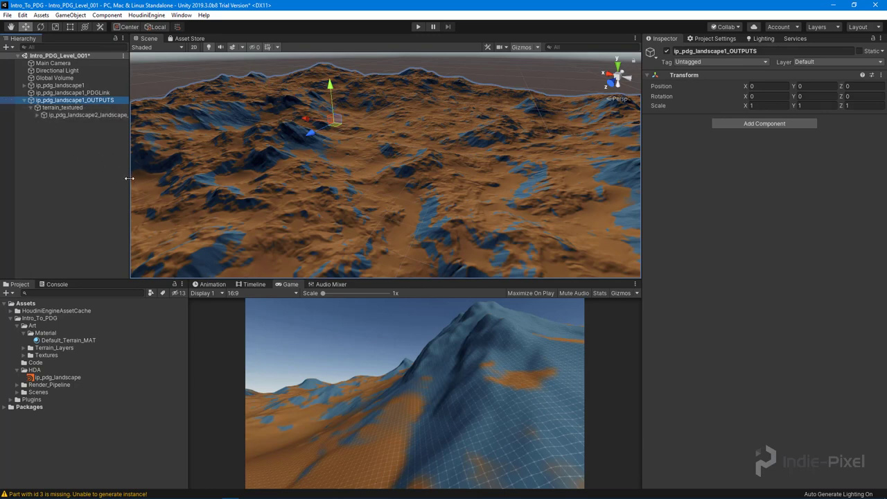
{"action": "mouse_move", "coordinate": [130, 177]}
{"action": "left_mouse_down"}
{"action": "mouse_move", "coordinate": [251, 174]}
{"action": "mouse_move", "coordinate": [118, 174]}
{"action": "mouse_move", "coordinate": [127, 175]}
{"action": "left_mouse_up"}
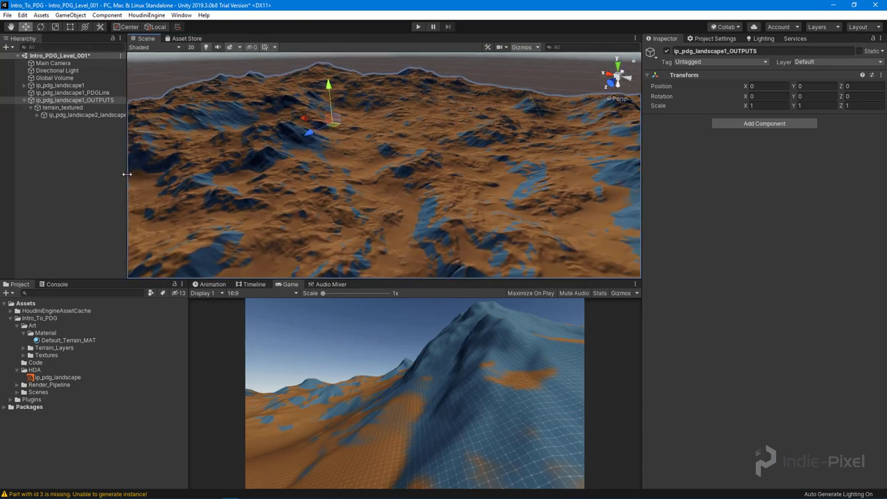
{"action": "left_click", "coordinate": [36, 115]}
Step through the tiles heightfield_0 to heightfield_3, checking each tile's position
{"action": "left_click", "coordinate": [72, 123]}
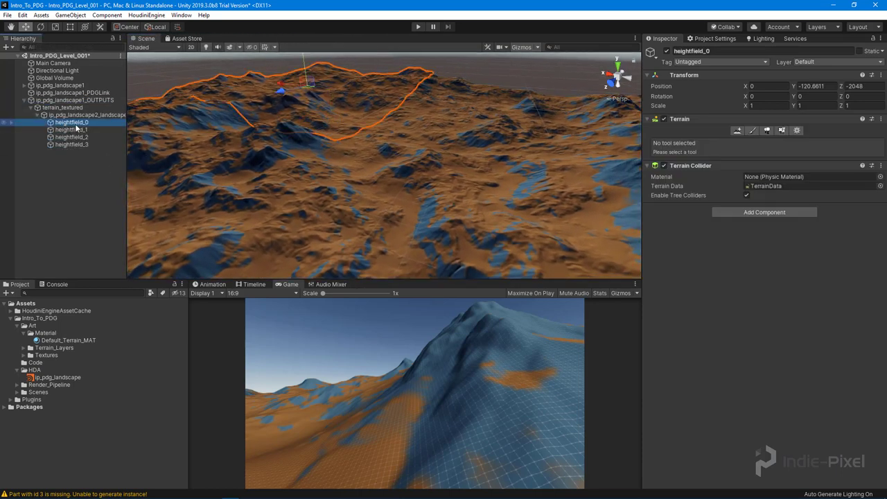
{"action": "key", "text": "Down"}
{"action": "key", "text": "Down"}
{"action": "key", "text": "Down"}
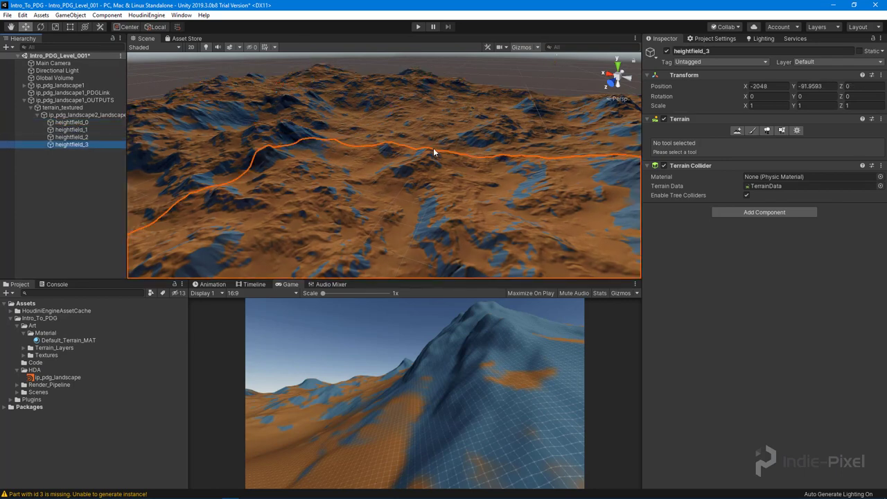
{"action": "left_click_drag", "start_coordinate": [438, 154], "coordinate": [444, 175], "text": "alt"}
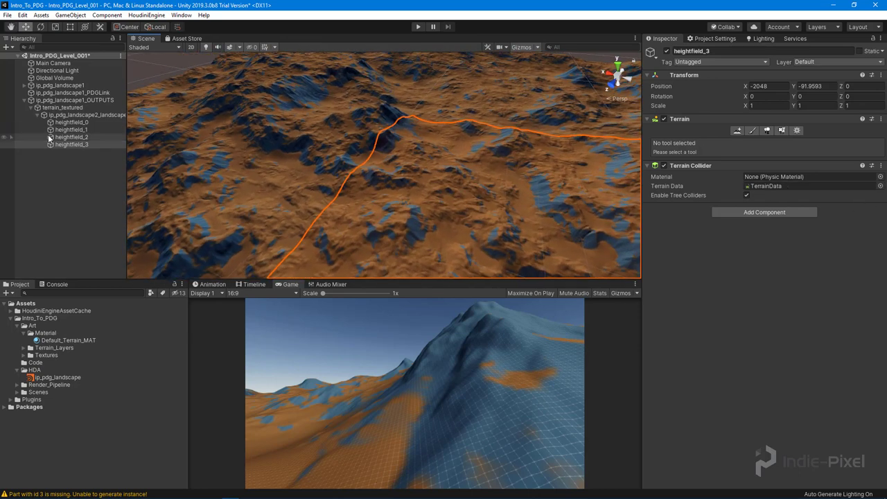
{"action": "left_click", "coordinate": [68, 137]}
Locate heightfield_0's TerrainData, then expand the Tile1, Tile2 and Tile3 cache folders to show theirs
{"action": "left_click", "coordinate": [82, 130]}
{"action": "left_click", "coordinate": [84, 123]}
{"action": "left_click", "coordinate": [774, 187]}
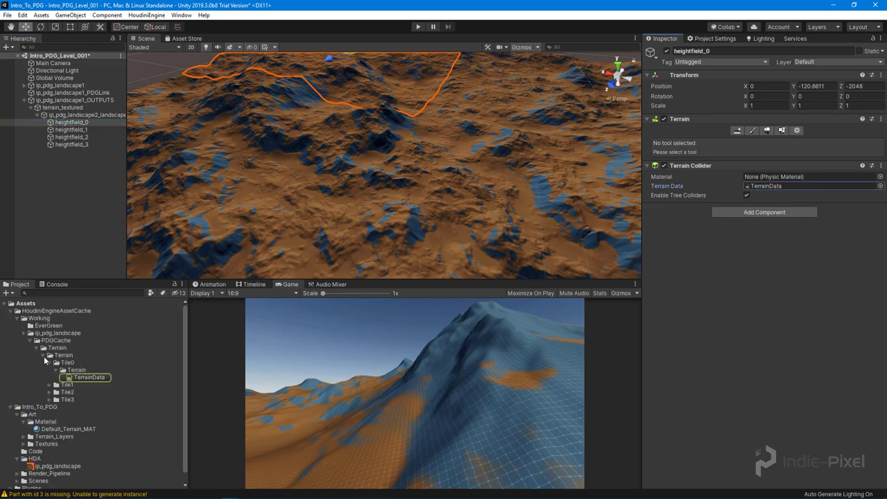
{"action": "left_click", "coordinate": [49, 400]}
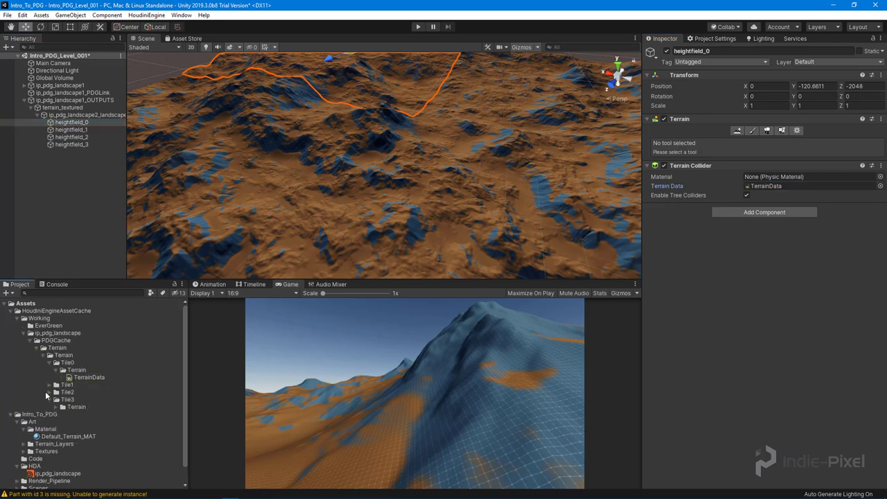
{"action": "left_click", "coordinate": [49, 392]}
{"action": "left_click", "coordinate": [49, 385]}
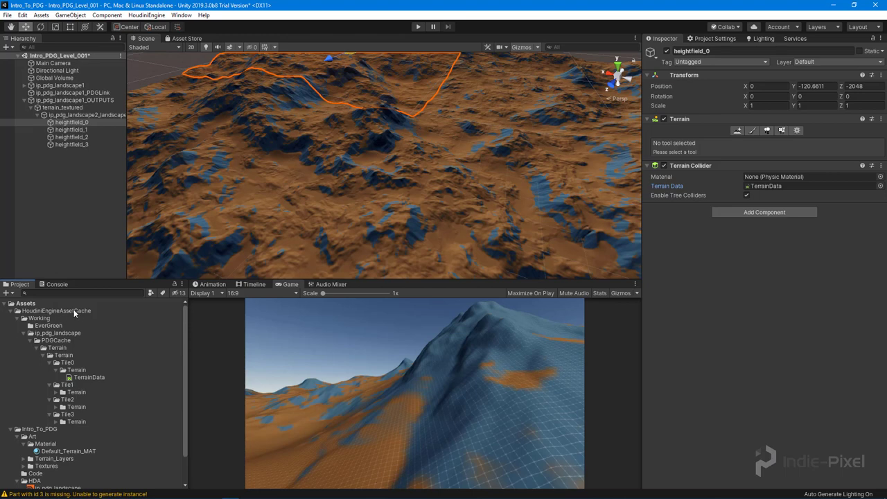
{"action": "left_click", "coordinate": [55, 392]}
{"action": "left_click", "coordinate": [55, 415]}
{"action": "left_click", "coordinate": [55, 437]}
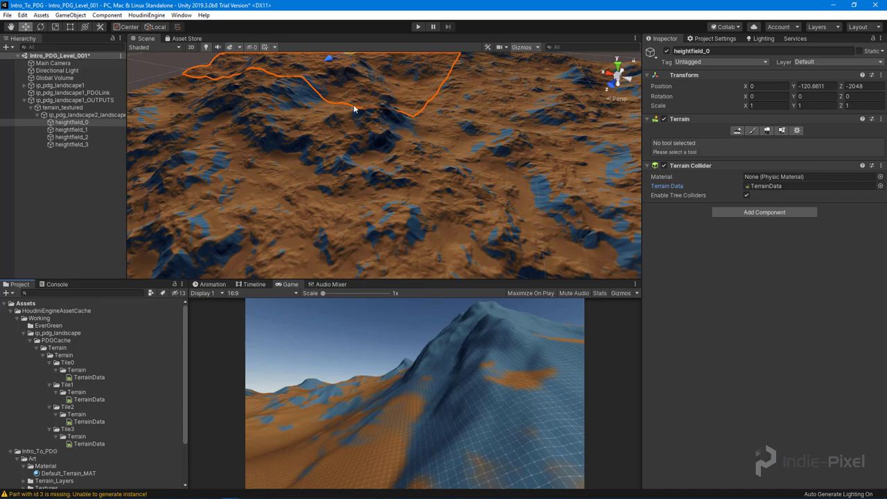
{"action": "left_click_drag", "start_coordinate": [357, 107], "coordinate": [333, 152], "text": "alt"}
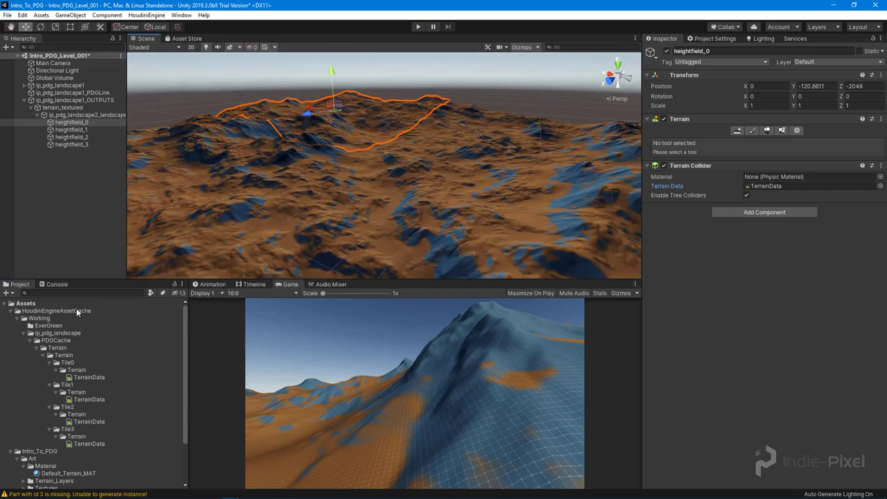
Enable Height-based Blend on the Default_Terrain_MAT material
{"action": "left_click", "coordinate": [10, 311]}
{"action": "left_click", "coordinate": [52, 340]}
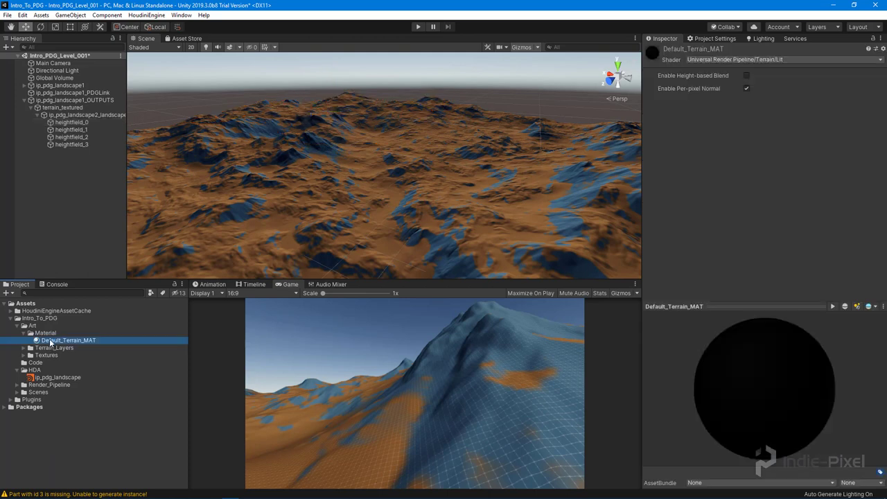
{"action": "left_click_drag", "start_coordinate": [404, 185], "coordinate": [353, 182], "text": "alt"}
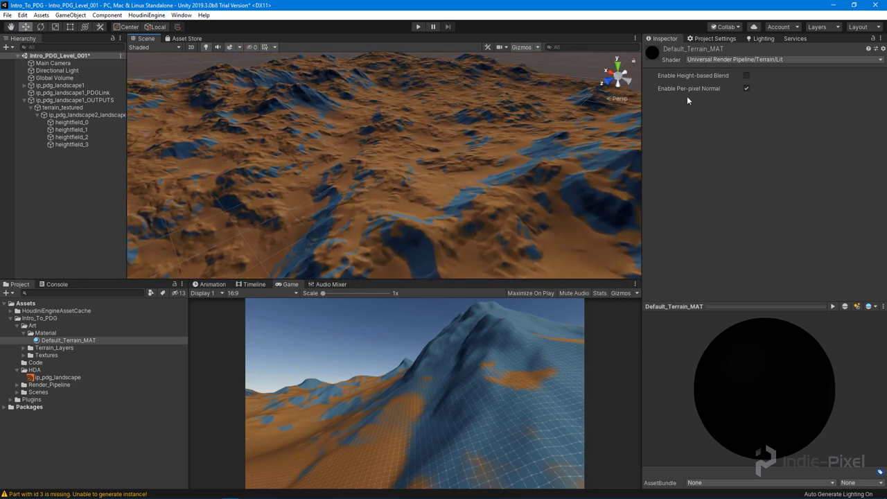
{"action": "left_click", "coordinate": [746, 76]}
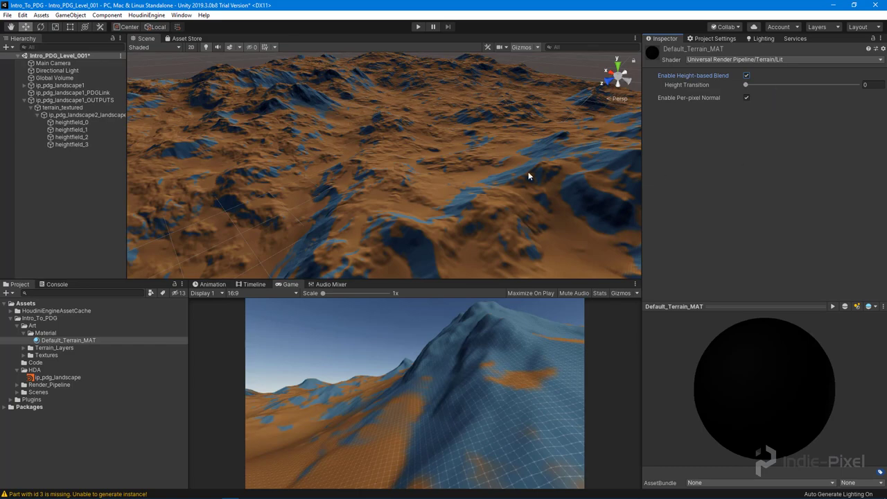
{"action": "left_click_drag", "start_coordinate": [434, 187], "coordinate": [585, 120], "text": "alt"}
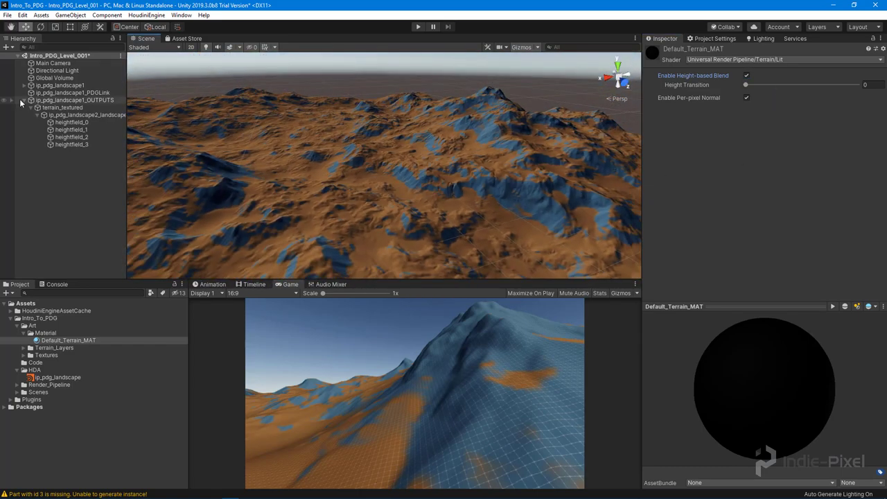
Check heightfield_3's terrain settings material, then review Default_Terrain_MAT again
{"action": "left_click", "coordinate": [73, 145]}
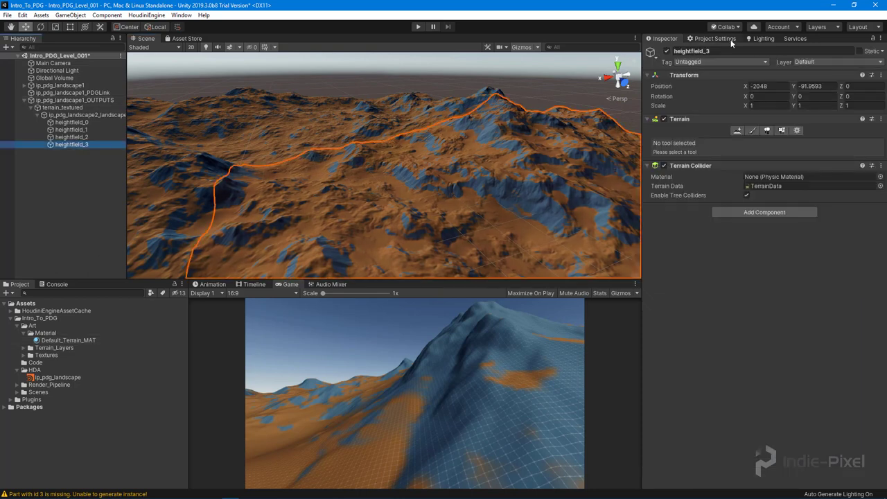
{"action": "left_click", "coordinate": [797, 130]}
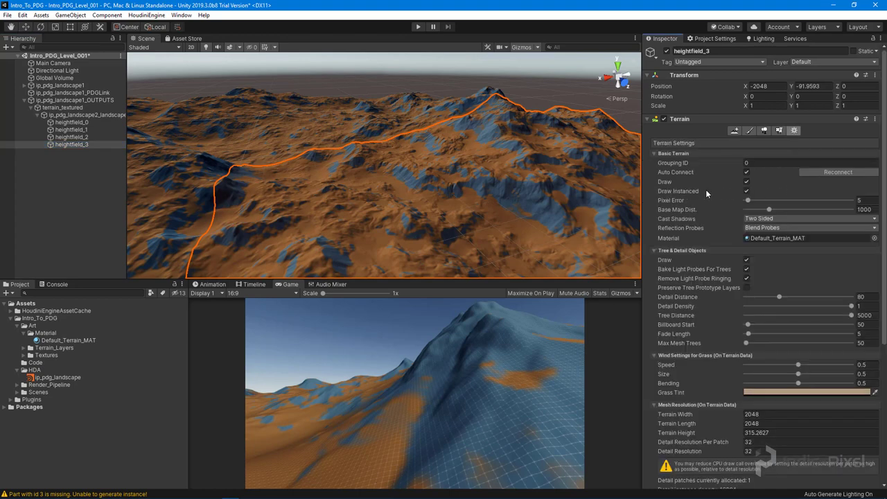
{"action": "left_click_drag", "start_coordinate": [436, 174], "coordinate": [478, 146], "text": "alt"}
{"action": "left_click_drag", "start_coordinate": [377, 160], "coordinate": [348, 151], "text": "alt"}
{"action": "left_click", "coordinate": [70, 340]}
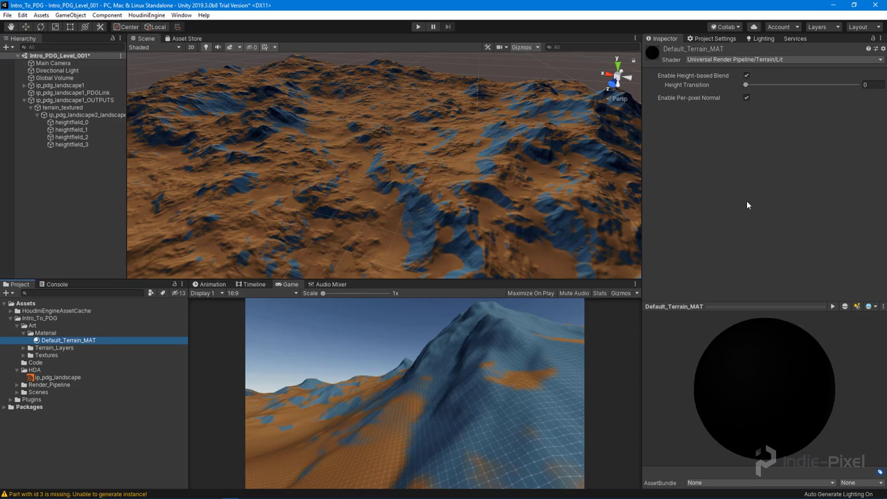
{"action": "left_click_drag", "start_coordinate": [729, 307], "coordinate": [726, 337]}
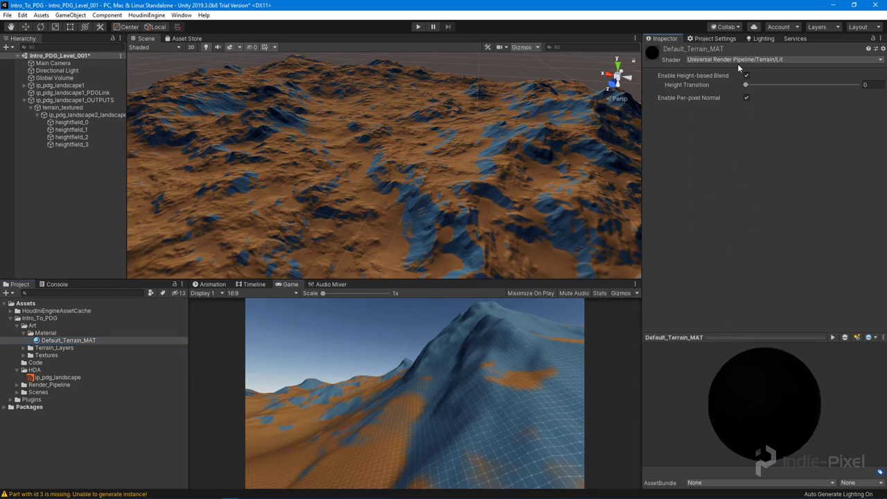
{"action": "left_click_drag", "start_coordinate": [390, 173], "coordinate": [180, 192], "text": "alt"}
Create a 3D Capsule from the Hierarchy's context menu and frame it
{"action": "left_click", "coordinate": [41, 177]}
{"action": "right_click", "coordinate": [44, 176]}
{"action": "left_click", "coordinate": [169, 298]}
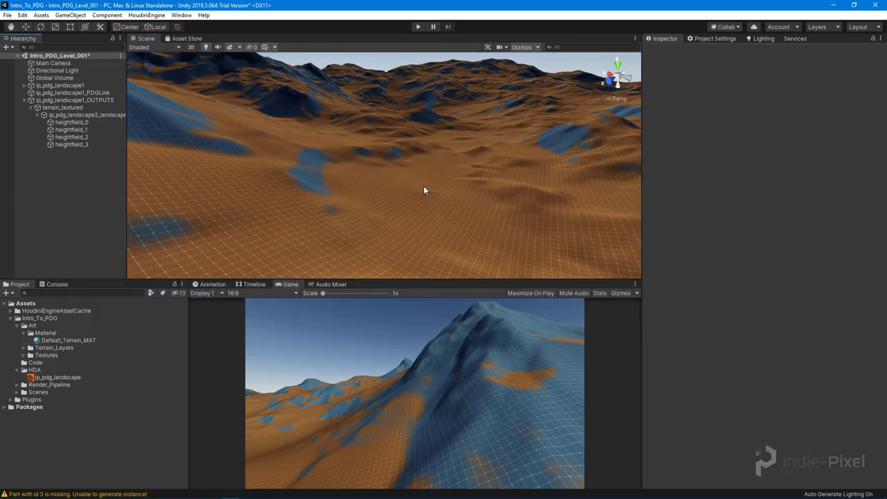
{"action": "left_click_drag", "start_coordinate": [447, 189], "coordinate": [392, 177], "text": "alt"}
{"action": "key", "text": "f"}
{"action": "scroll", "coordinate": [467, 187], "scroll_direction": "down", "scroll_amount": 10}
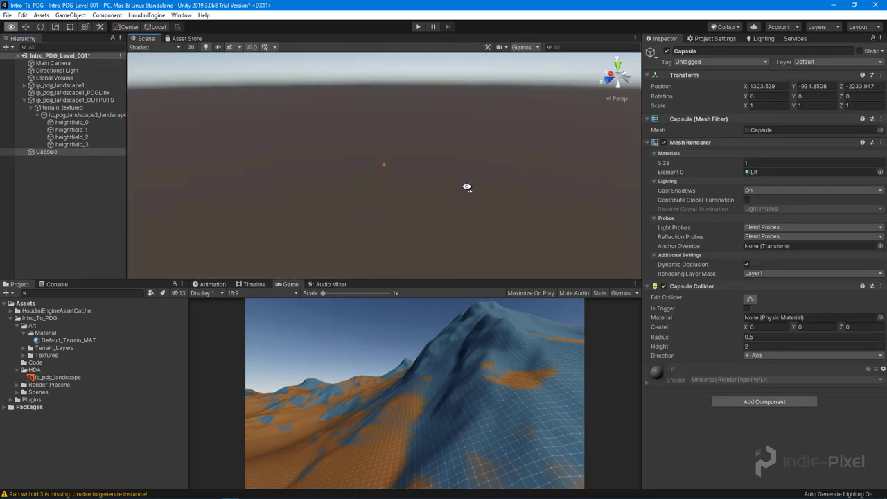
{"action": "left_click_drag", "start_coordinate": [467, 187], "coordinate": [388, 73], "text": "alt"}
Move the capsule, then reset its Transform to the origin on the terrain
{"action": "left_click_drag", "start_coordinate": [353, 101], "coordinate": [280, 121]}
{"action": "key", "text": "f"}
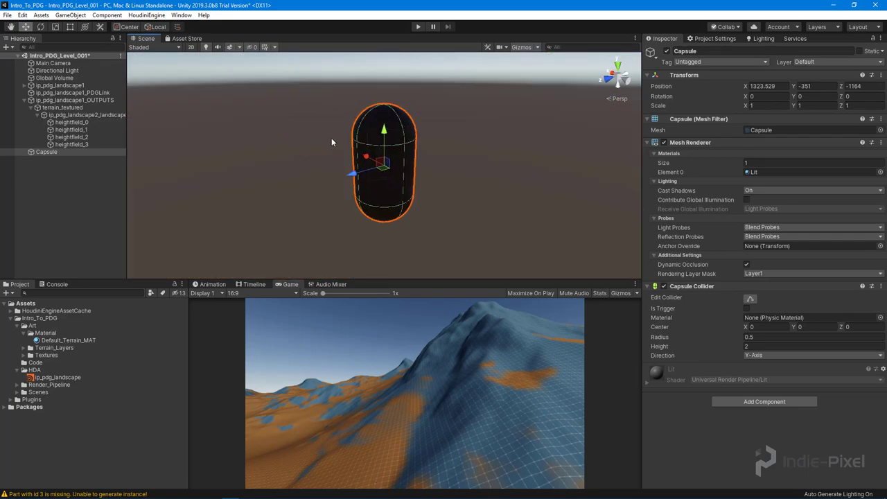
{"action": "scroll", "coordinate": [442, 191], "scroll_direction": "down", "scroll_amount": 5}
{"action": "scroll", "coordinate": [440, 190], "scroll_direction": "down", "scroll_amount": 10}
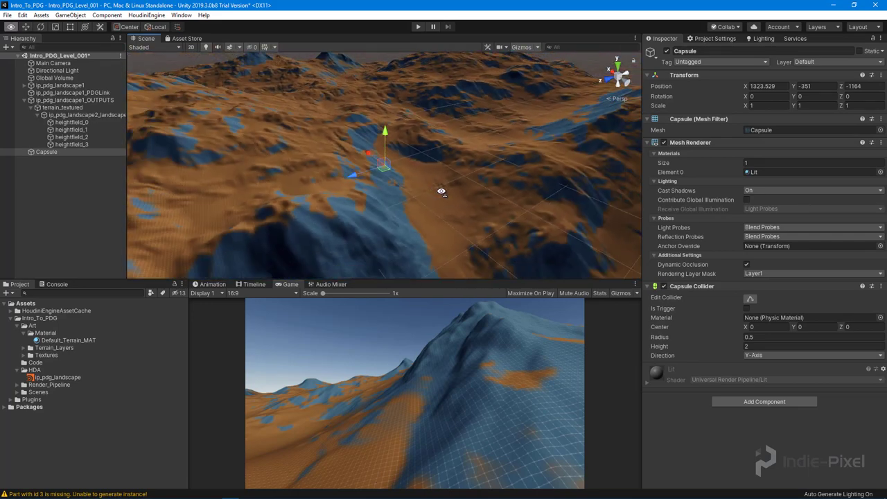
{"action": "left_click_drag", "start_coordinate": [349, 131], "coordinate": [348, 47]}
{"action": "left_click_drag", "start_coordinate": [348, 159], "coordinate": [406, 155], "text": "alt"}
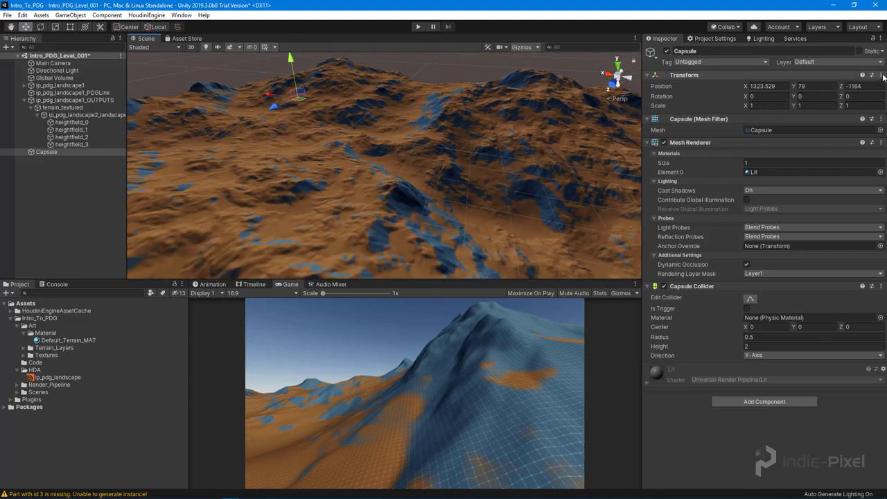
{"action": "left_click", "coordinate": [880, 75]}
{"action": "left_click", "coordinate": [818, 85]}
{"action": "left_click_drag", "start_coordinate": [547, 178], "coordinate": [301, 215], "text": "alt"}
Select ip_pdg_landscape1_PDGLink to show its settings, and widen the Scene view over the terrain
{"action": "left_click", "coordinate": [72, 94]}
{"action": "scroll", "coordinate": [845, 277], "scroll_direction": "down", "scroll_amount": 1}
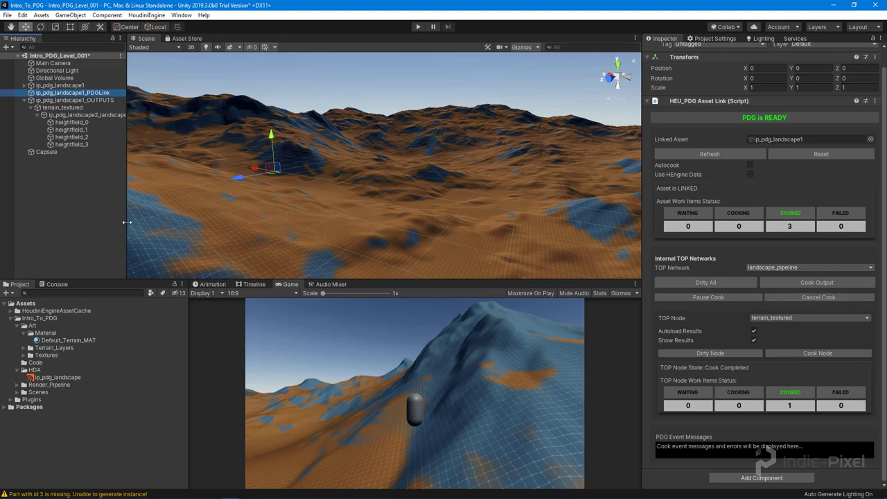
{"action": "left_click_drag", "start_coordinate": [126, 222], "coordinate": [124, 221]}
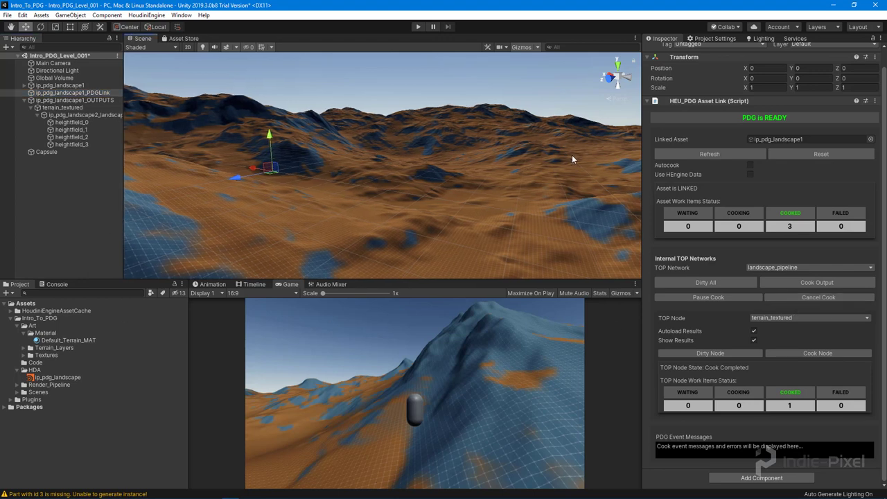
{"action": "left_click_drag", "start_coordinate": [639, 242], "coordinate": [647, 242]}
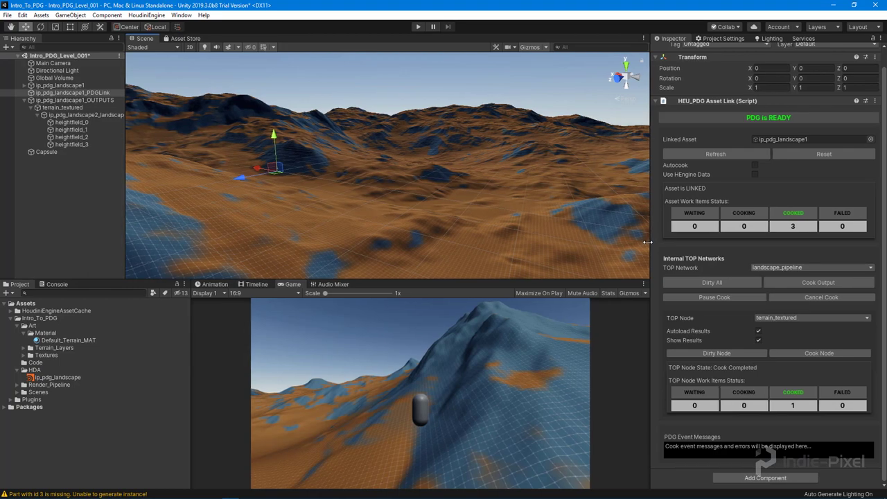
{"action": "mouse_move", "coordinate": [470, 190]}
{"action": "left_mouse_down", "text": "alt"}
{"action": "mouse_move", "coordinate": [470, 201]}
{"action": "mouse_move", "coordinate": [425, 198]}
{"action": "mouse_move", "coordinate": [413, 187]}
{"action": "mouse_move", "coordinate": [351, 189]}
{"action": "mouse_move", "coordinate": [490, 195]}
{"action": "mouse_move", "coordinate": [462, 202]}
{"action": "mouse_move", "coordinate": [457, 194]}
{"action": "left_mouse_up", "text": "alt"}
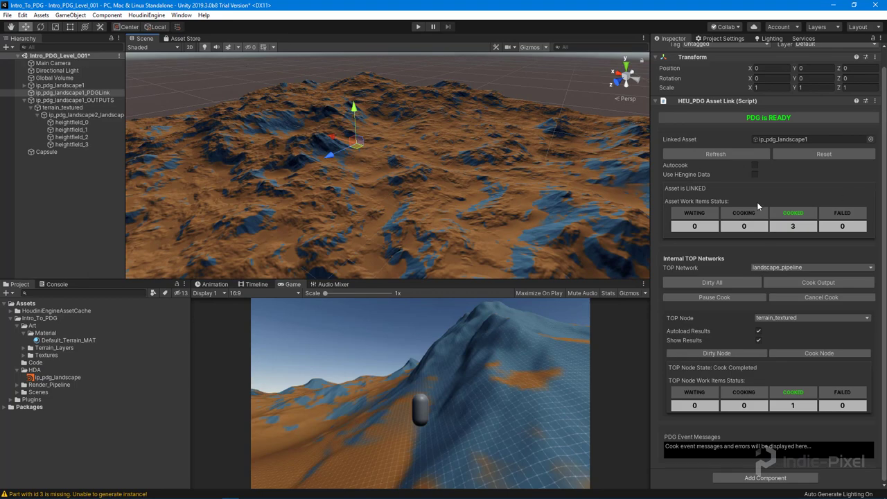
{"action": "left_click_drag", "start_coordinate": [467, 215], "coordinate": [451, 198], "text": "alt"}
Collapse ip_pdg_landscape1_OUTPUTS in the Hierarchy and make the Scene view taller and wider
{"action": "left_click", "coordinate": [24, 101]}
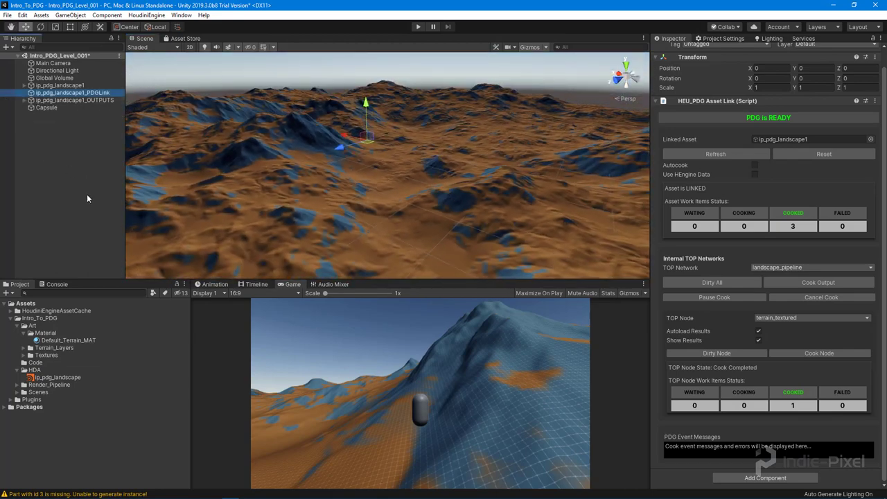
{"action": "left_click_drag", "start_coordinate": [437, 191], "coordinate": [641, 162], "text": "alt"}
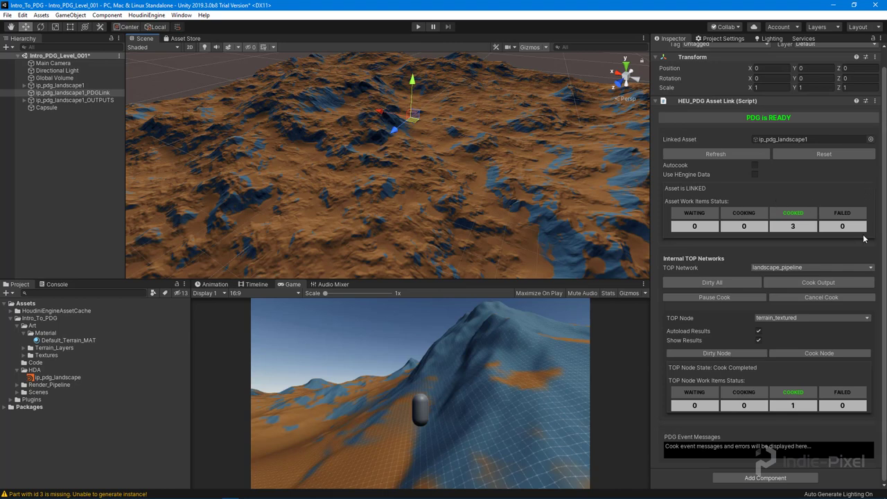
{"action": "scroll", "coordinate": [842, 320], "scroll_direction": "up", "scroll_amount": 1}
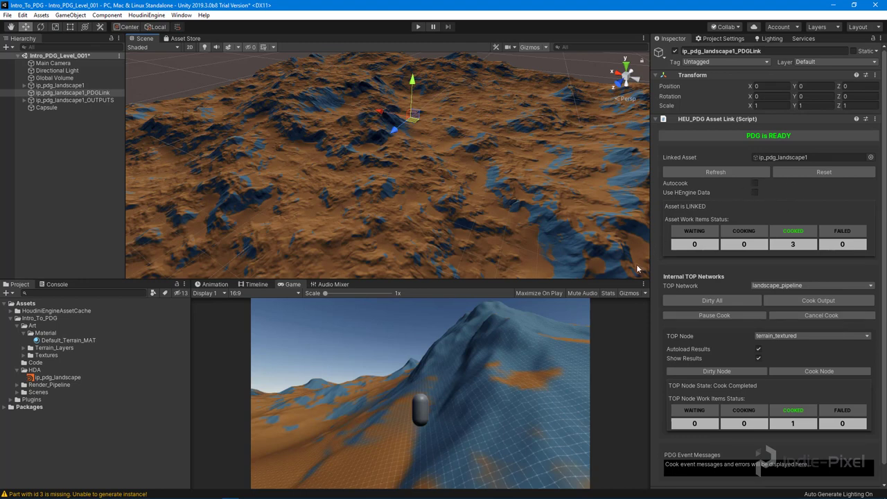
{"action": "left_click_drag", "start_coordinate": [389, 285], "coordinate": [388, 311]}
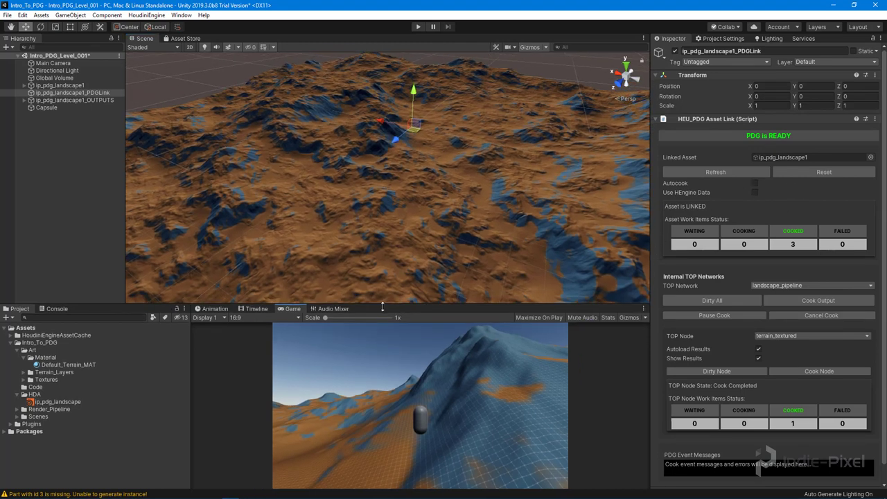
{"action": "left_click_drag", "start_coordinate": [124, 201], "coordinate": [120, 202]}
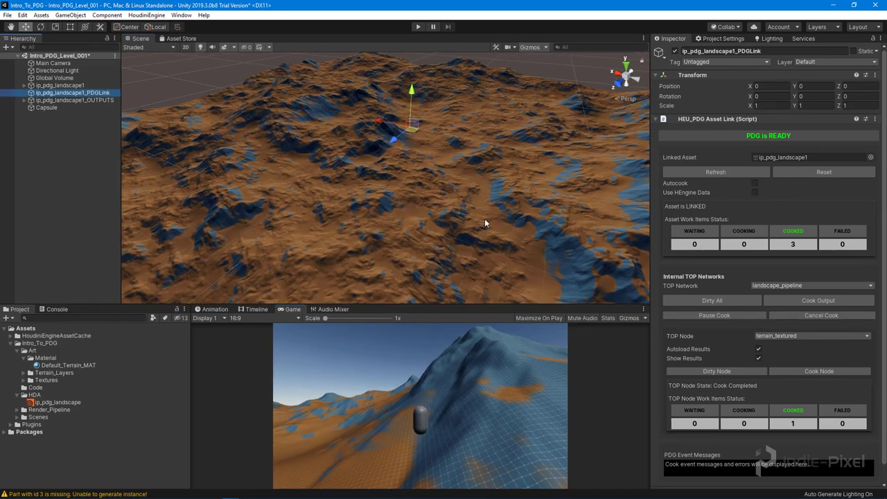